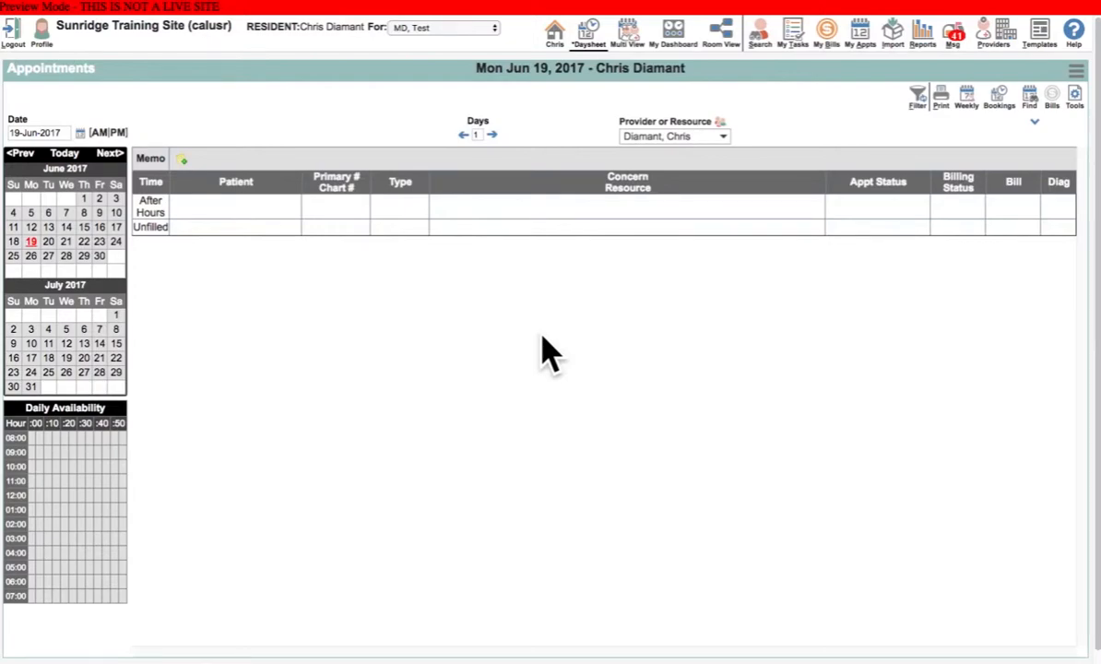
Open Practice Mgmt reporting and add a Demographics criterion with the patient status set to Active.
click(925, 41)
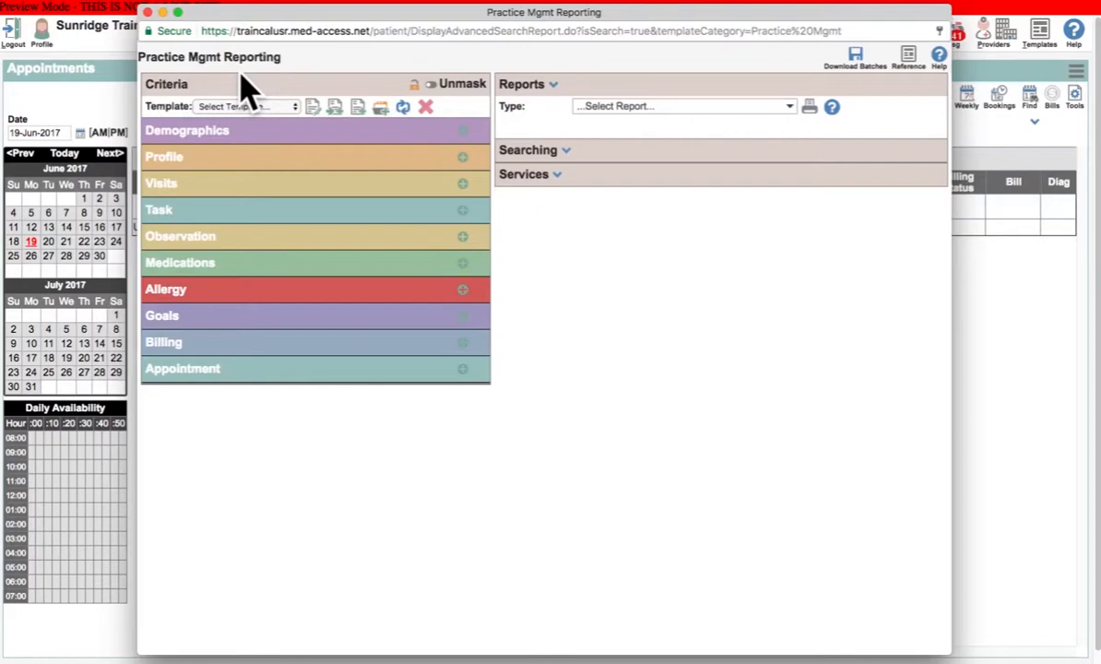
click(463, 131)
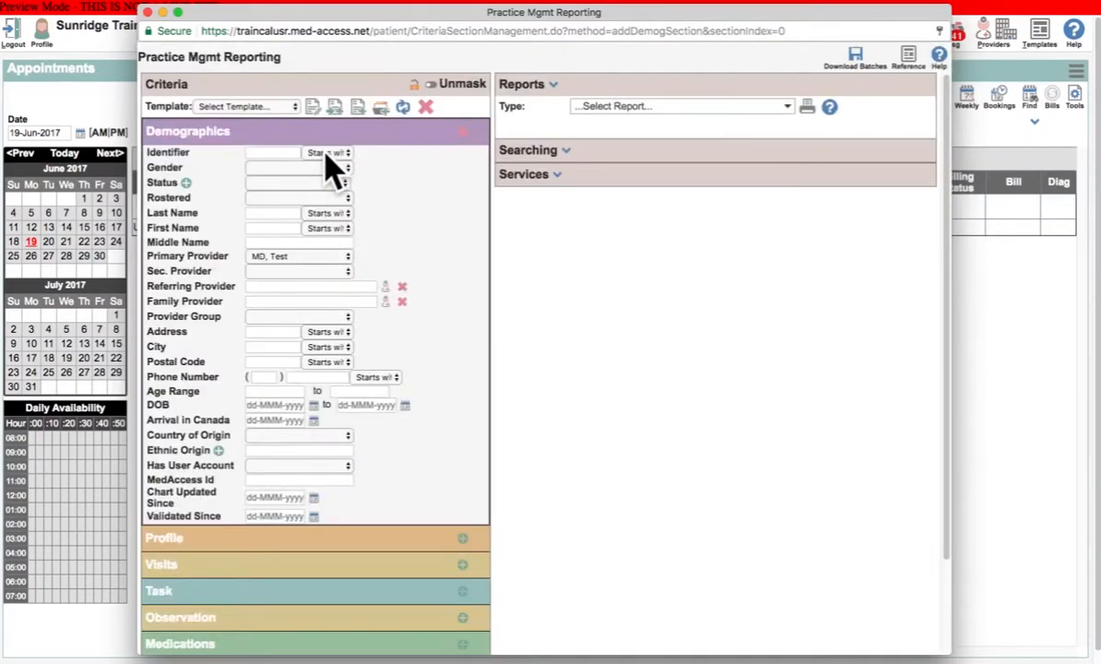
click(281, 184)
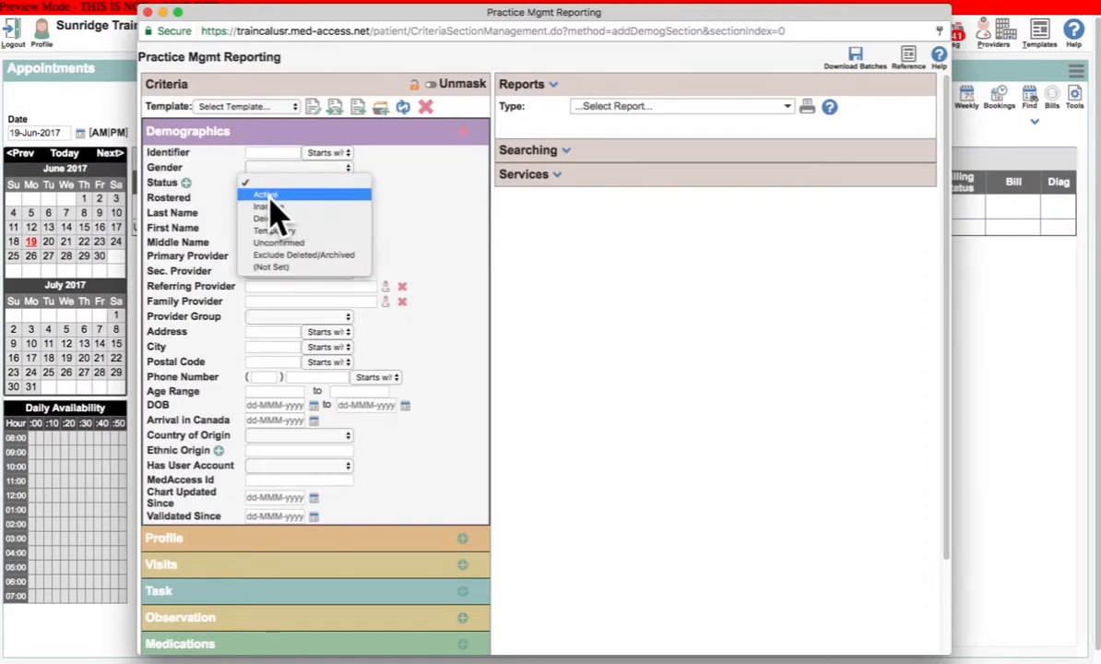
click(270, 197)
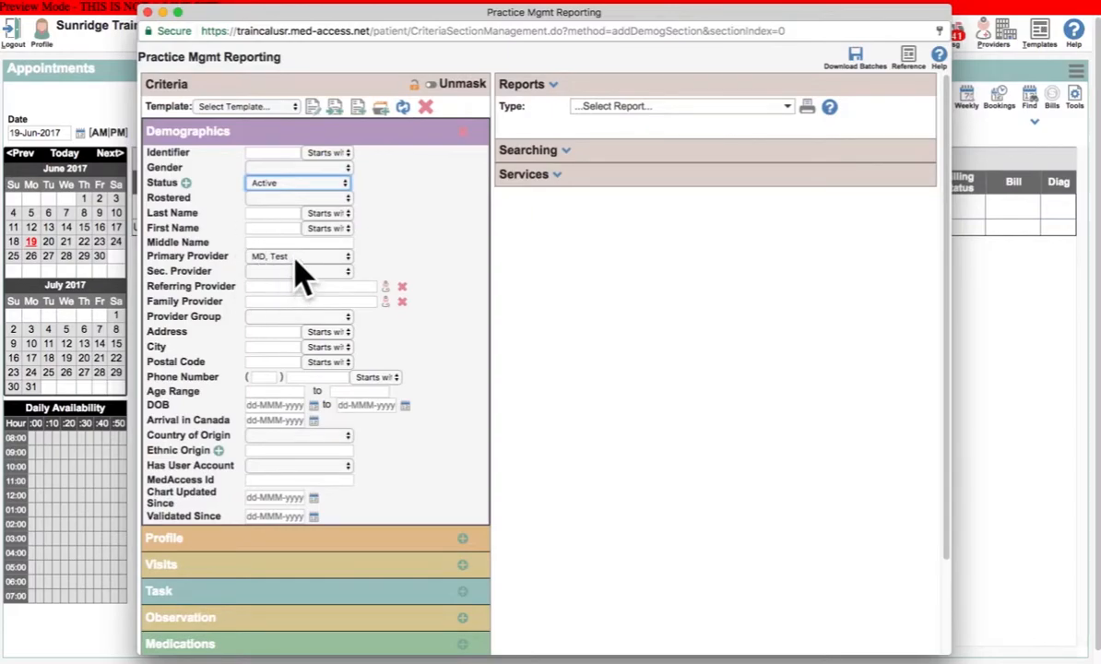
Run a new patient search with these criteria and raise the result limit to 200, accepting the large-limit warning.
click(564, 151)
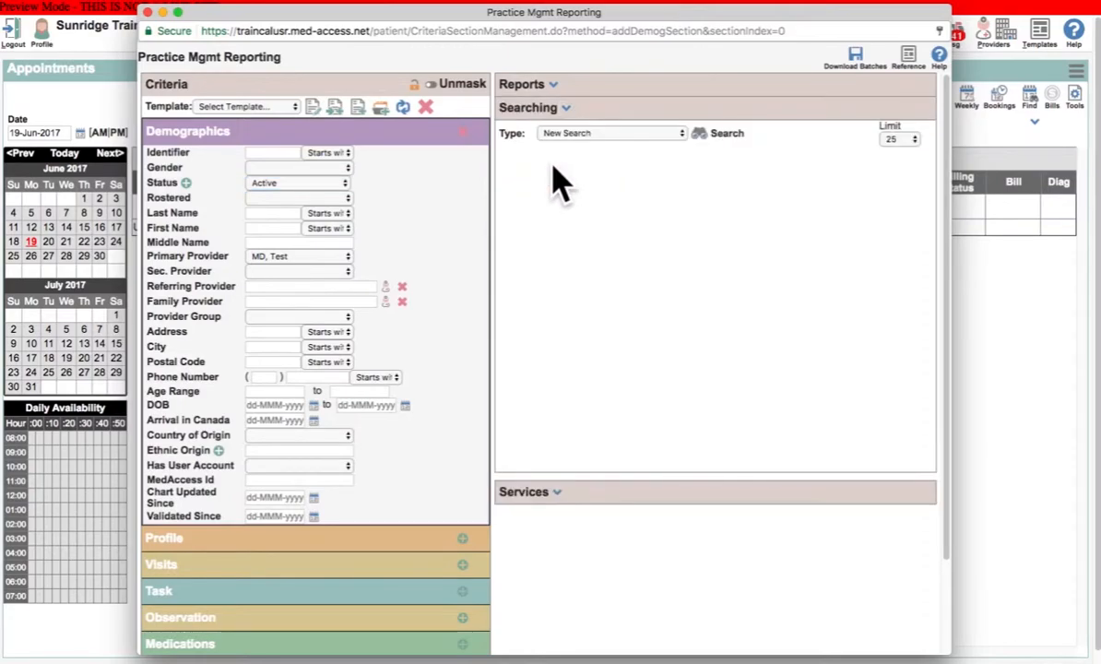
click(726, 136)
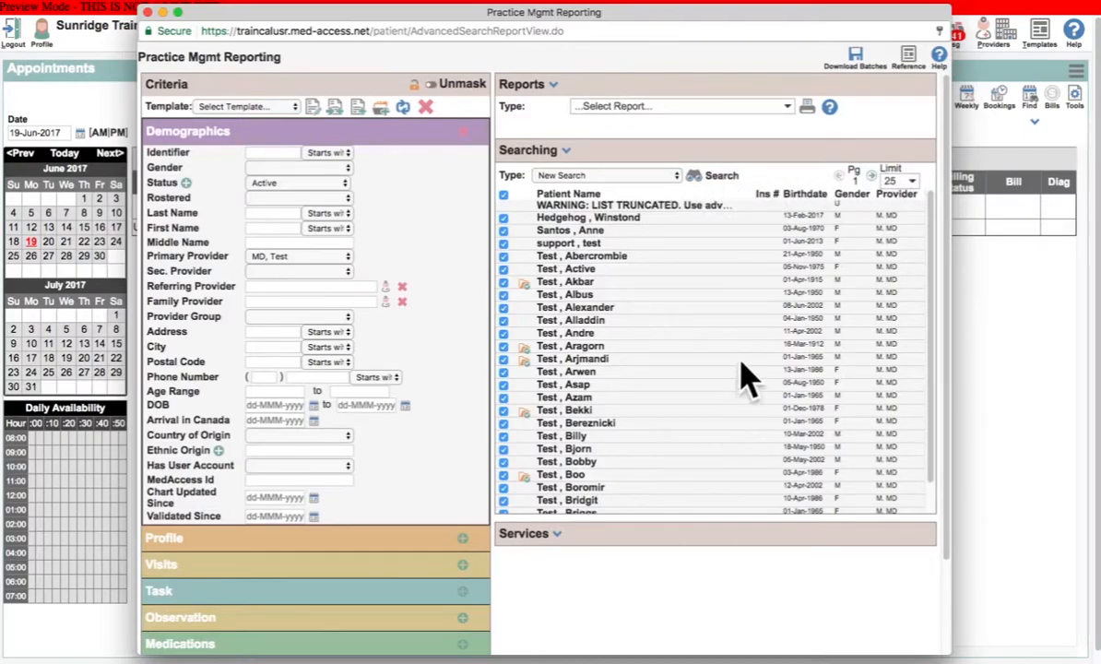
click(913, 182)
click(832, 282)
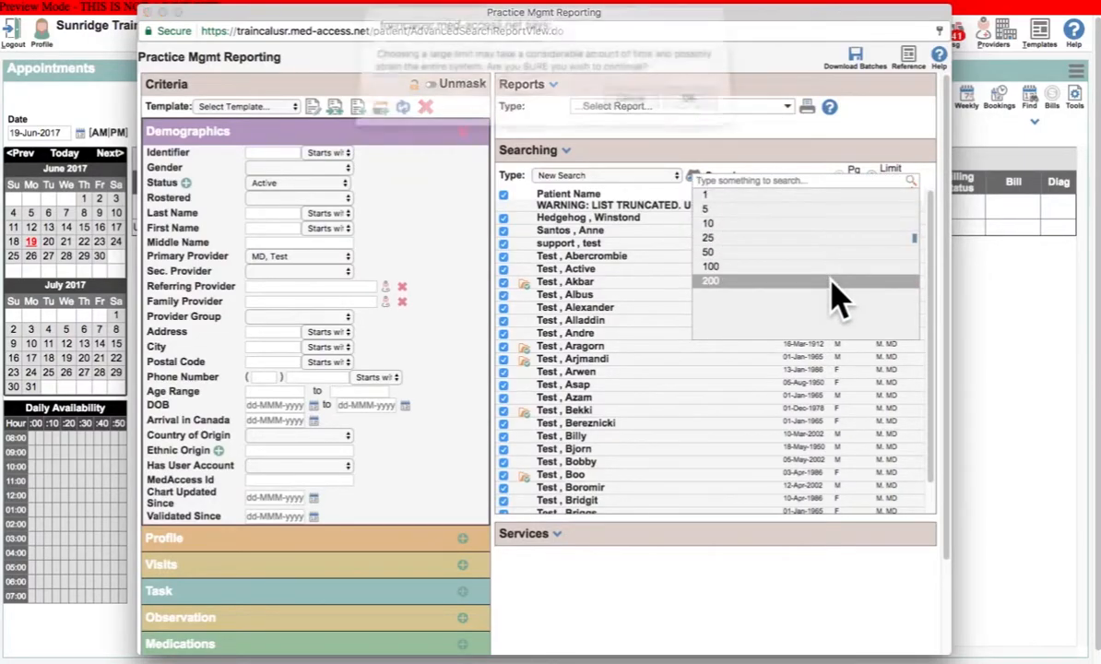
click(690, 106)
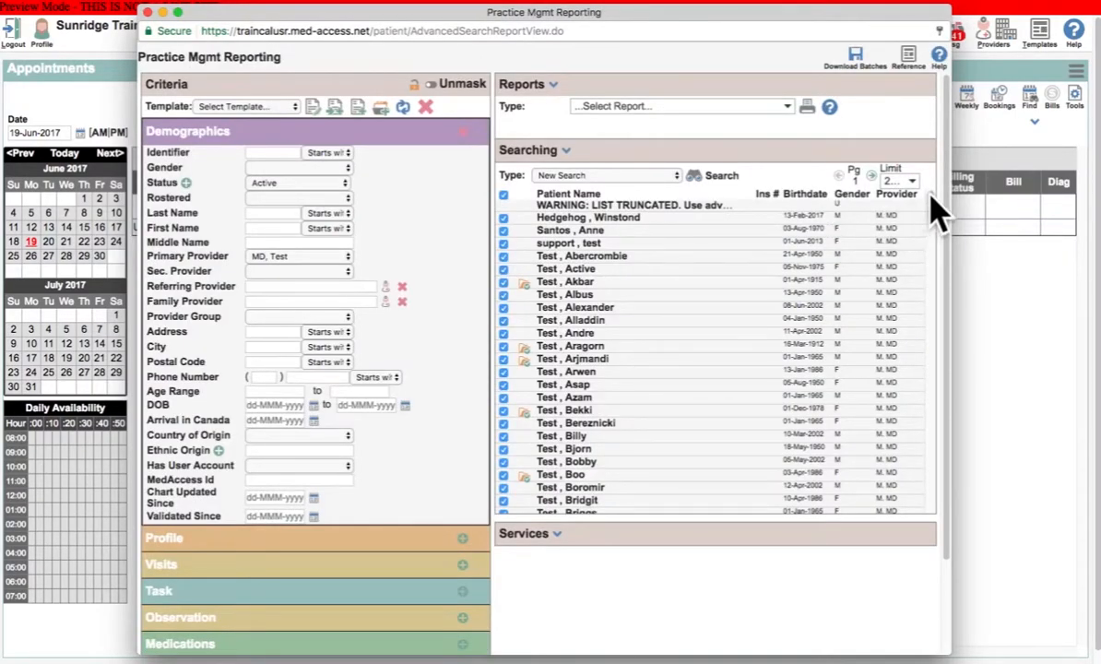
Look through the list of active patients to its end, check the second page and return to the first.
drag(931, 194, 921, 498)
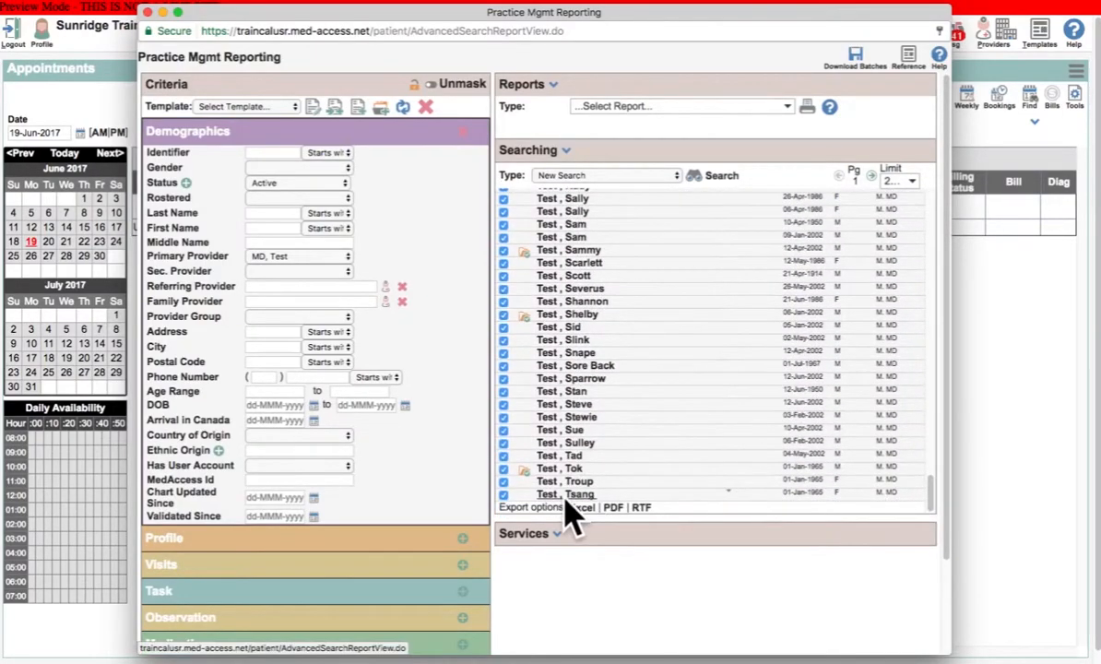
click(871, 176)
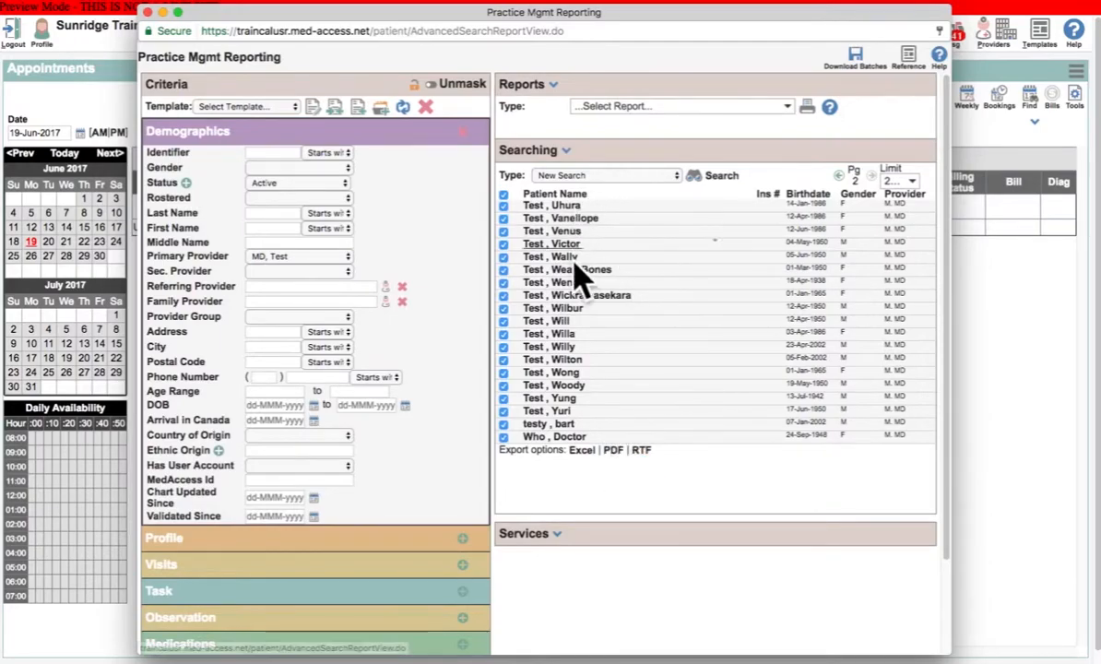
click(840, 176)
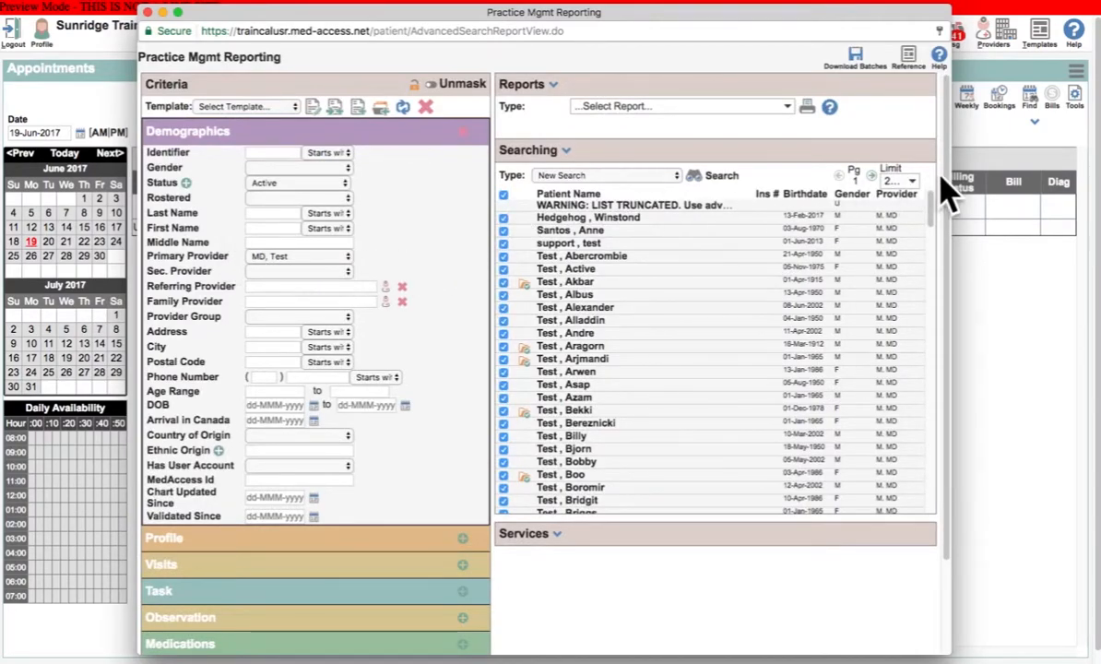
Add a Visits criteria section to the search and negate it with the "not" option.
scroll(955, 213, down, 3)
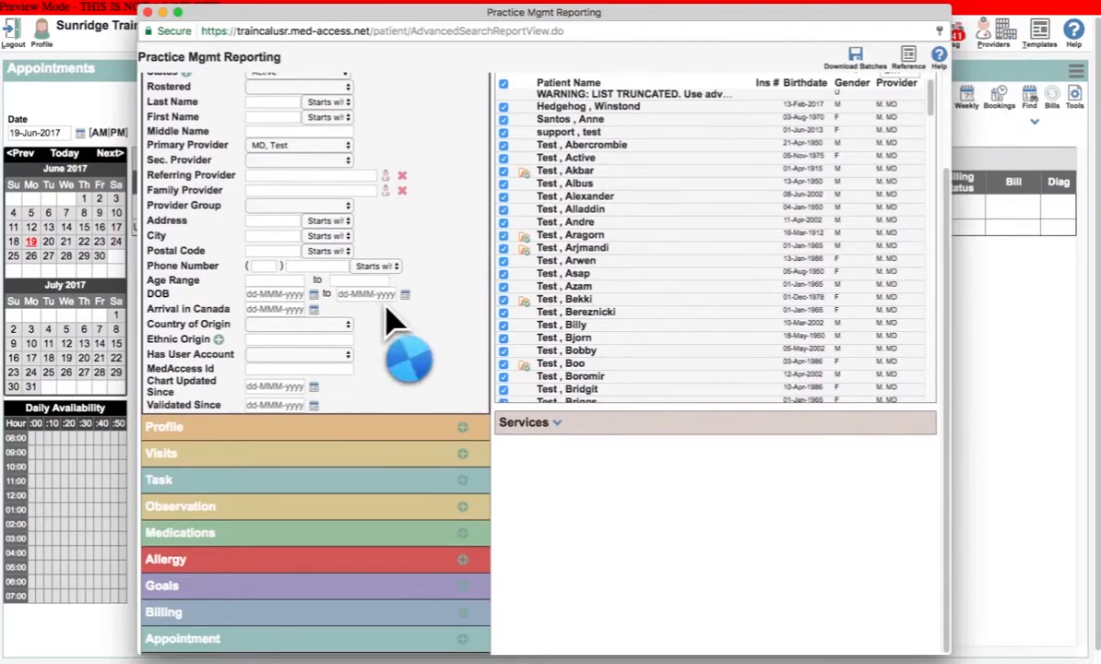
click(463, 454)
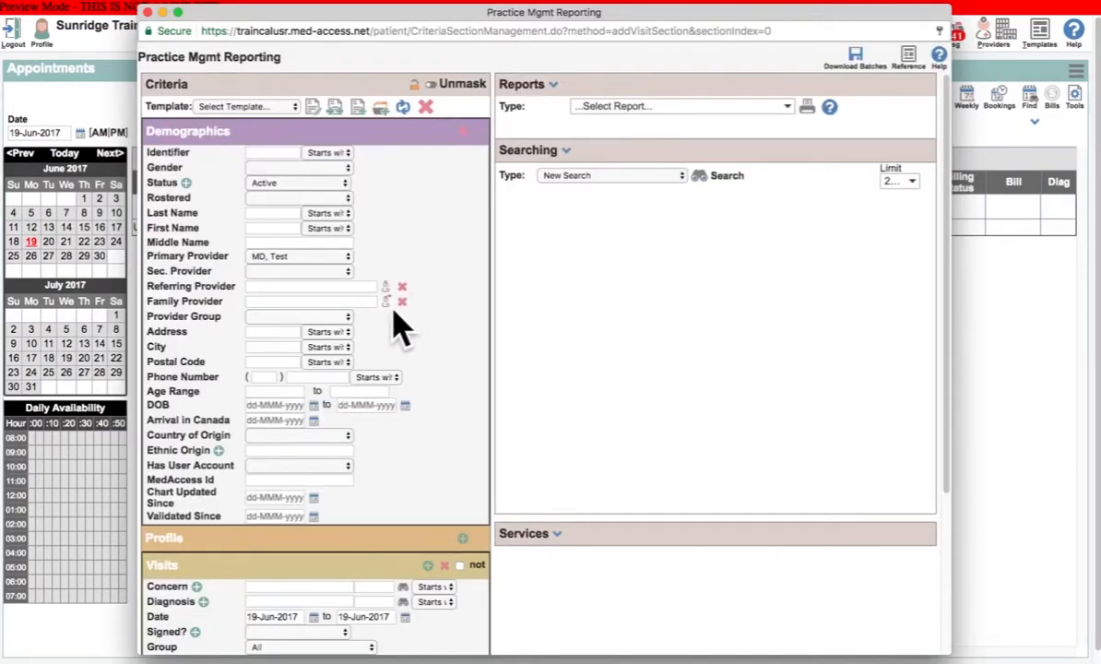
click(461, 566)
scroll(932, 272, down, 2)
drag(945, 274, 943, 349)
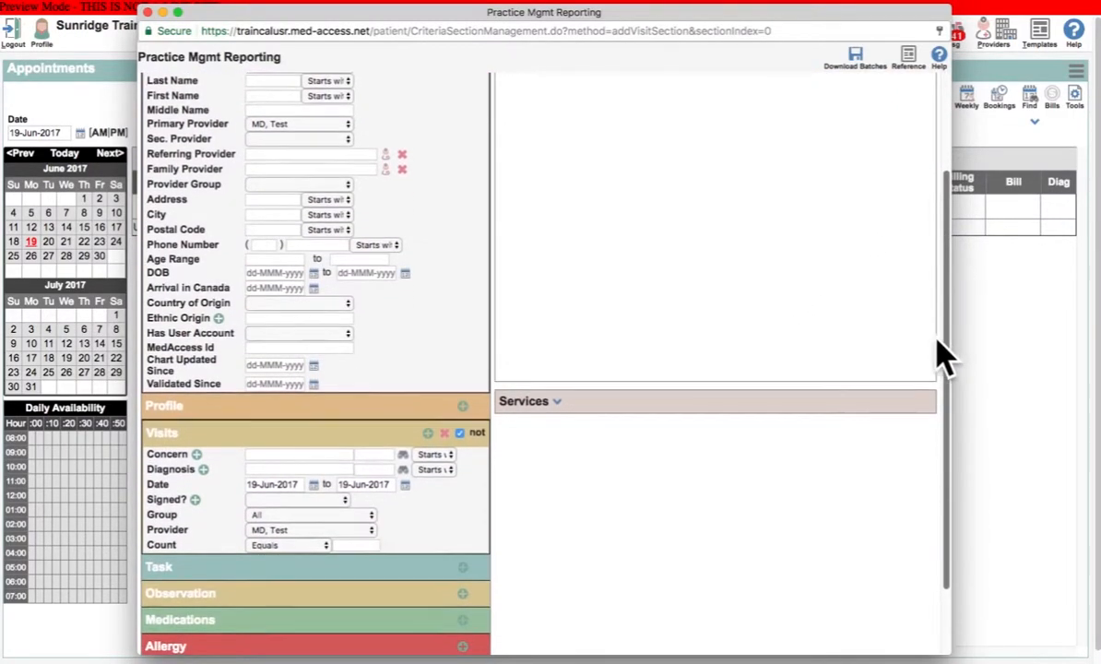
Set the start date of the negated Visits criterion to 01-Jun-2007.
click(314, 485)
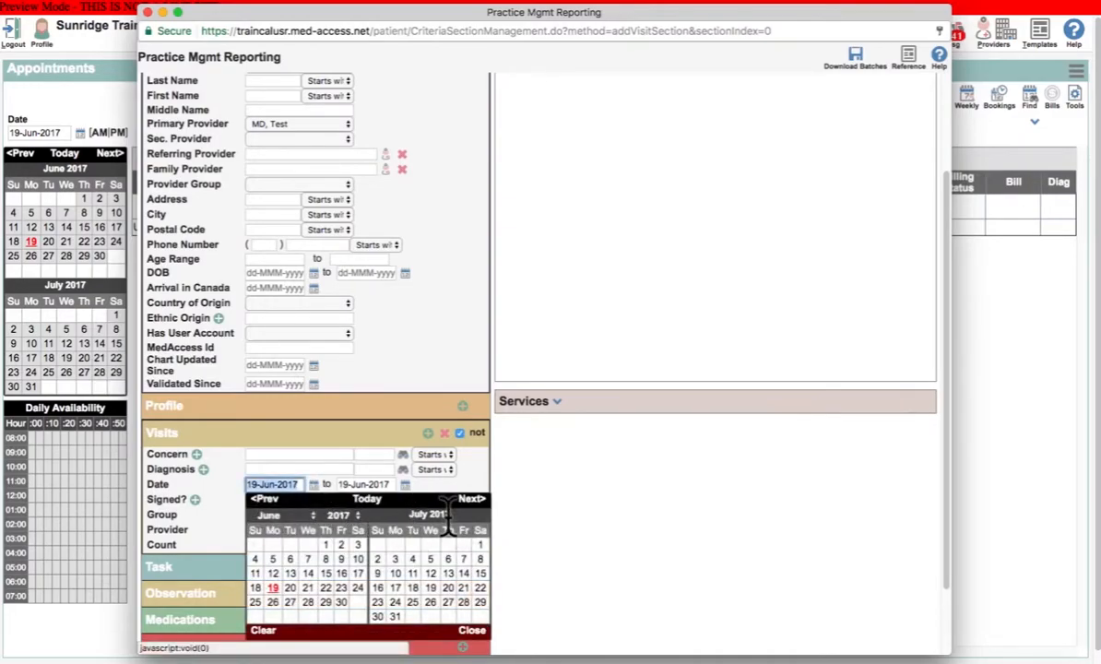
click(356, 517)
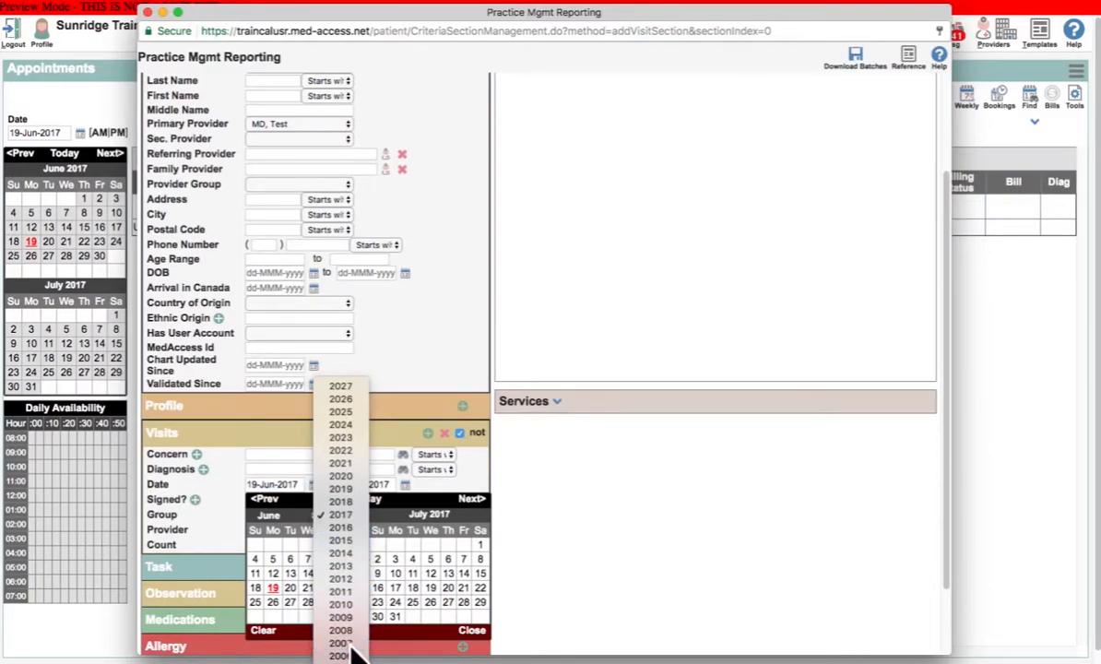
click(353, 647)
click(343, 545)
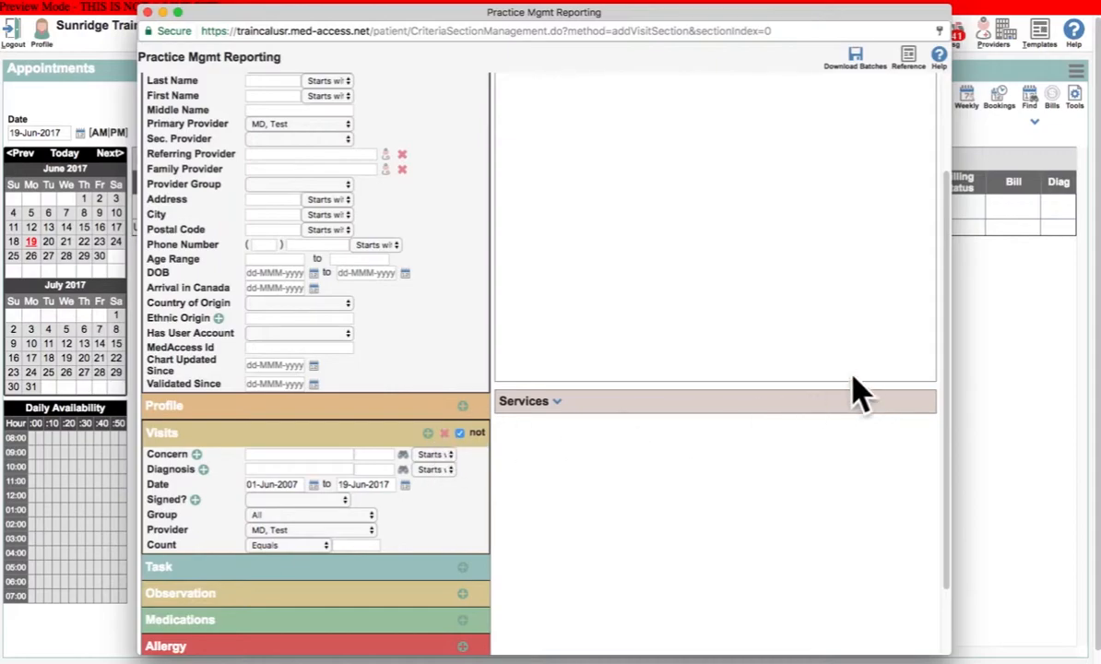
Search for active patients using the negated Visits criterion and check the result limit and the second page of results.
drag(947, 351, 946, 290)
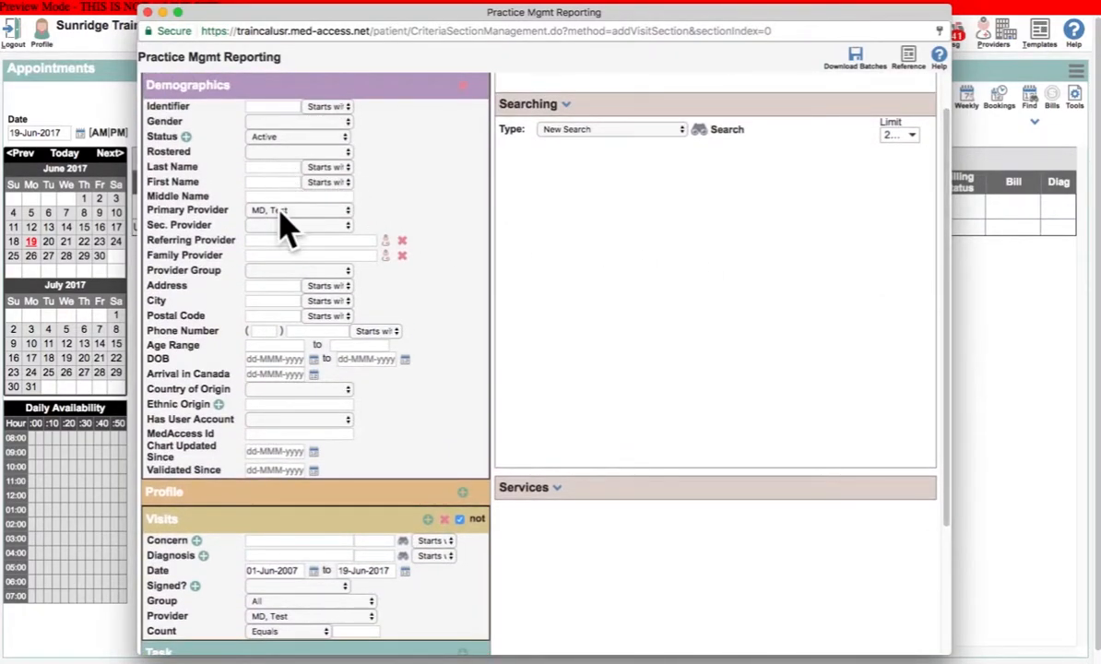
drag(949, 310, 951, 433)
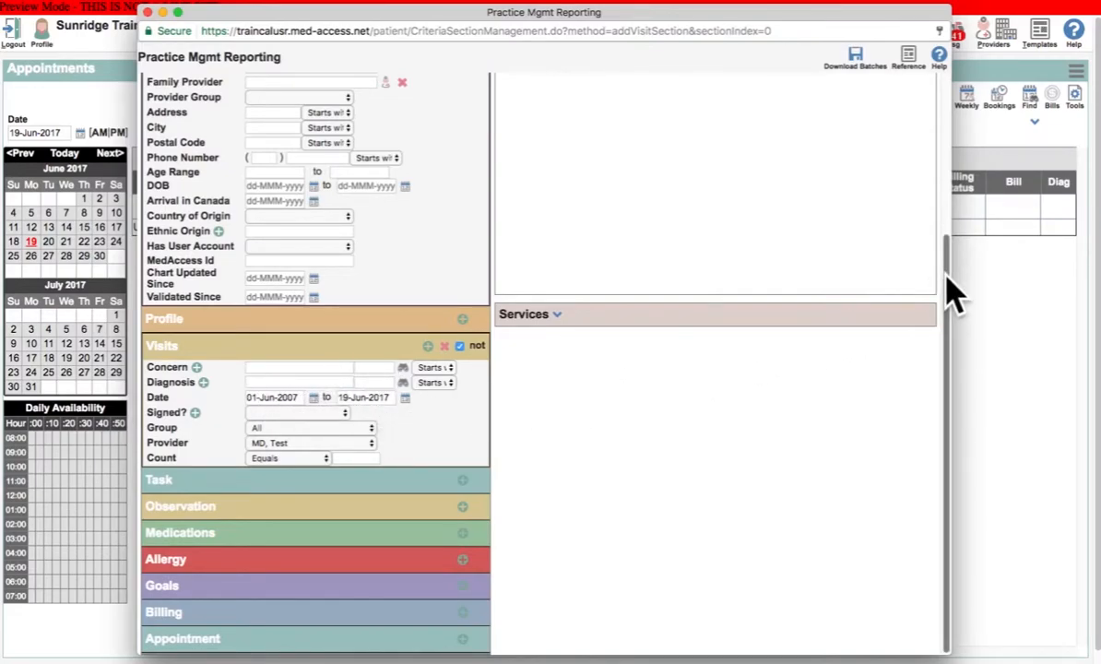
scroll(947, 277, up, 5)
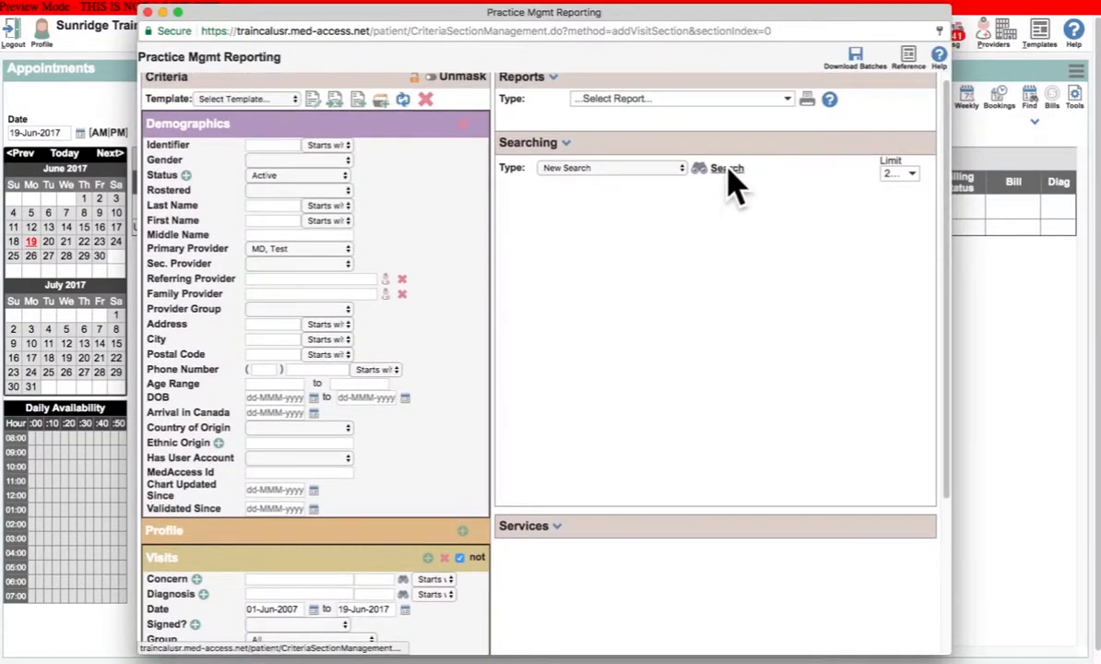
click(728, 169)
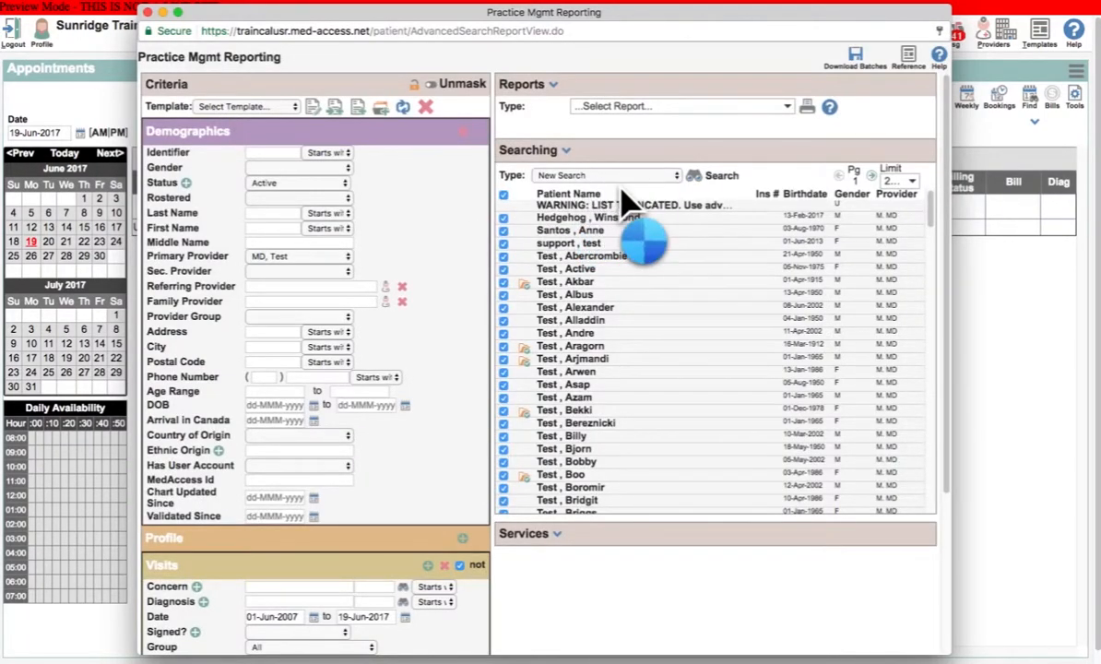
click(911, 183)
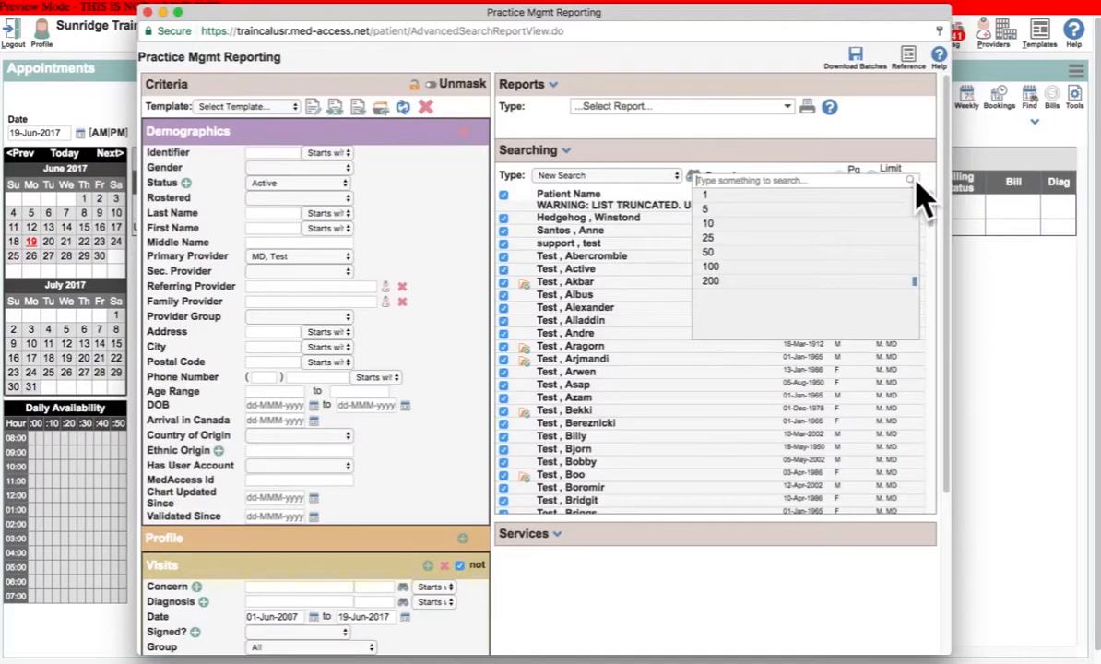
click(799, 170)
drag(930, 204, 912, 190)
click(871, 177)
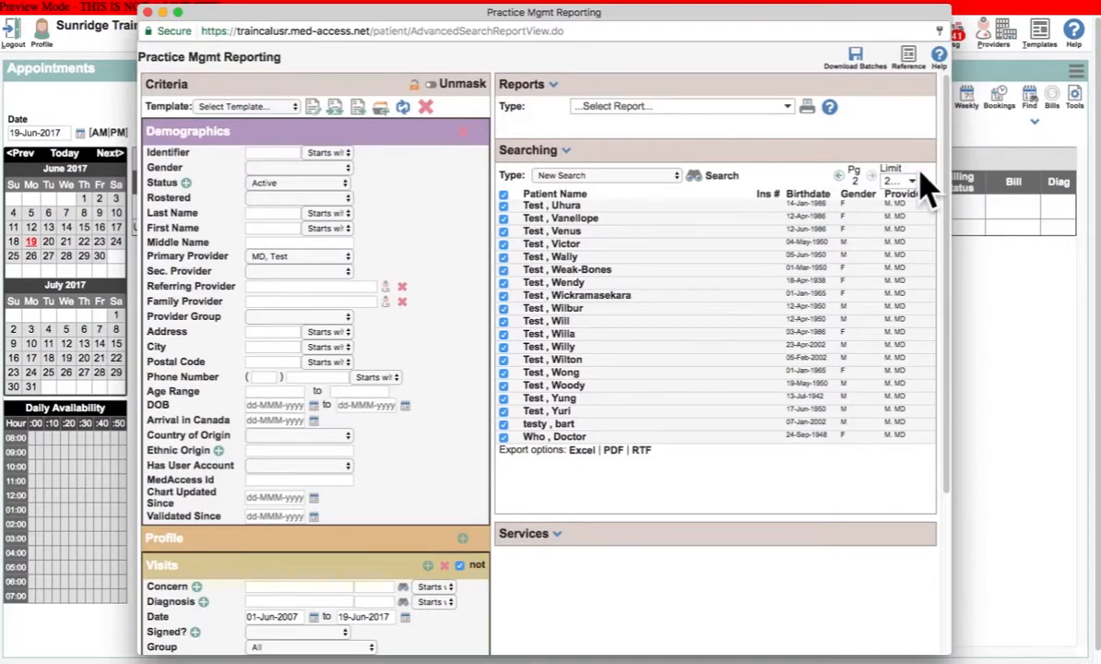
Set the provider in the negated Visits criterion to All.
scroll(955, 193, down, 2)
drag(944, 199, 944, 303)
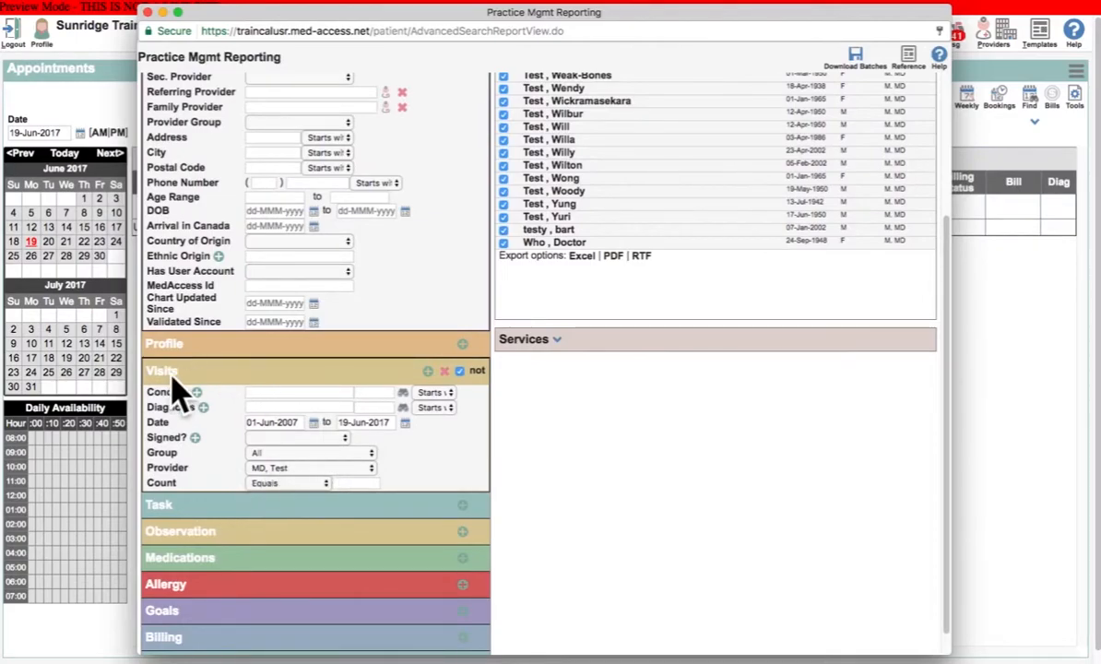
click(317, 470)
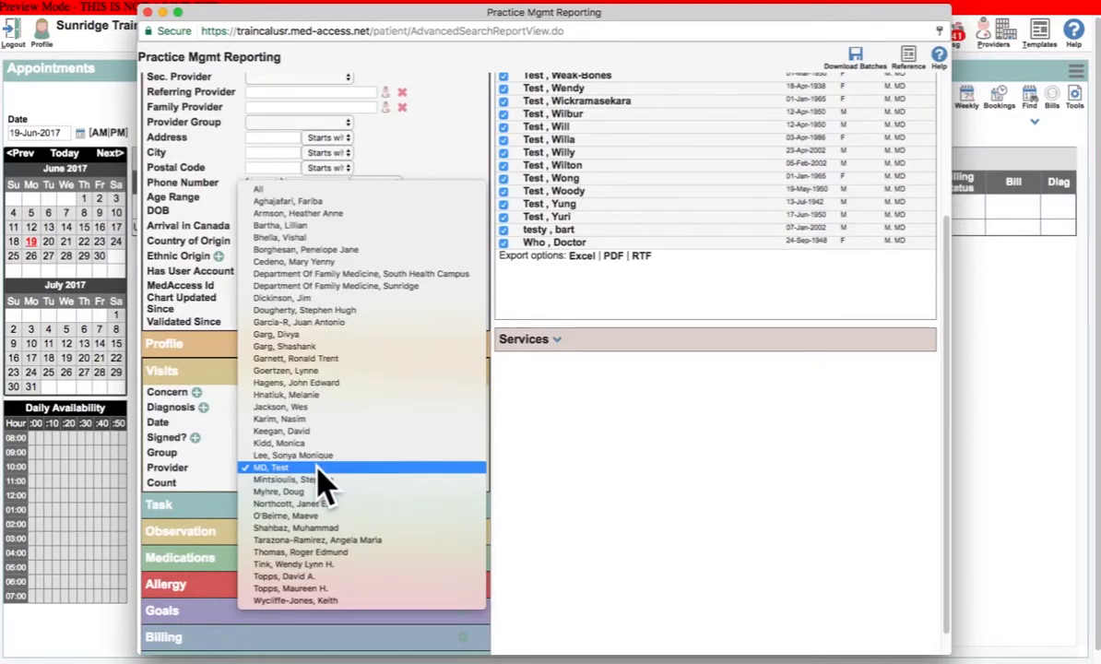
click(209, 487)
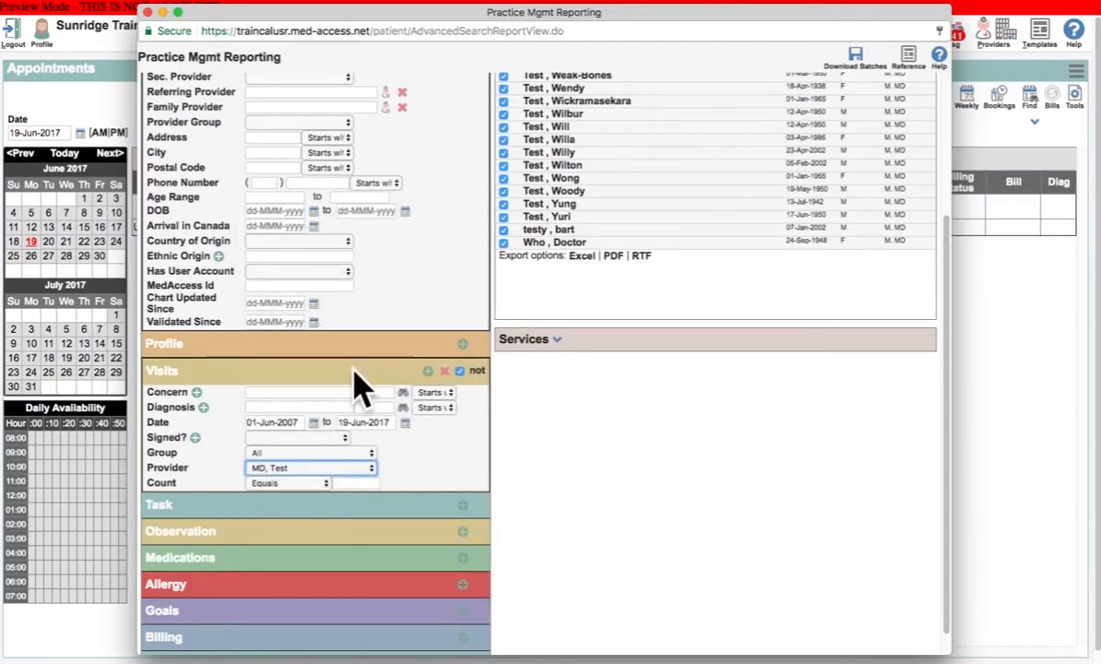
click(311, 471)
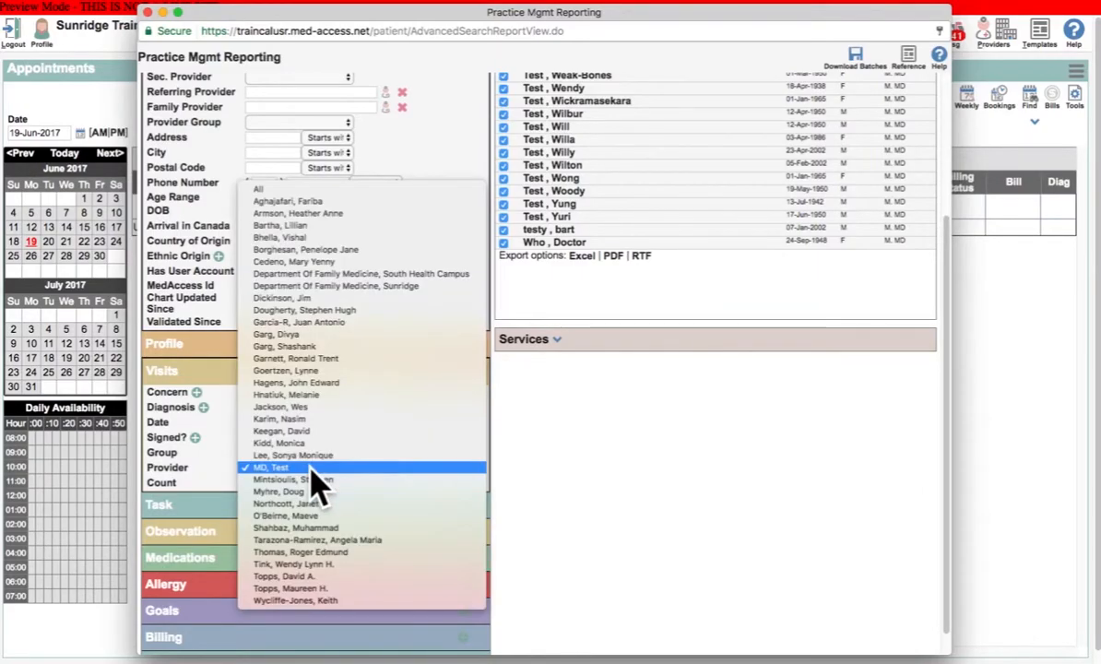
click(281, 190)
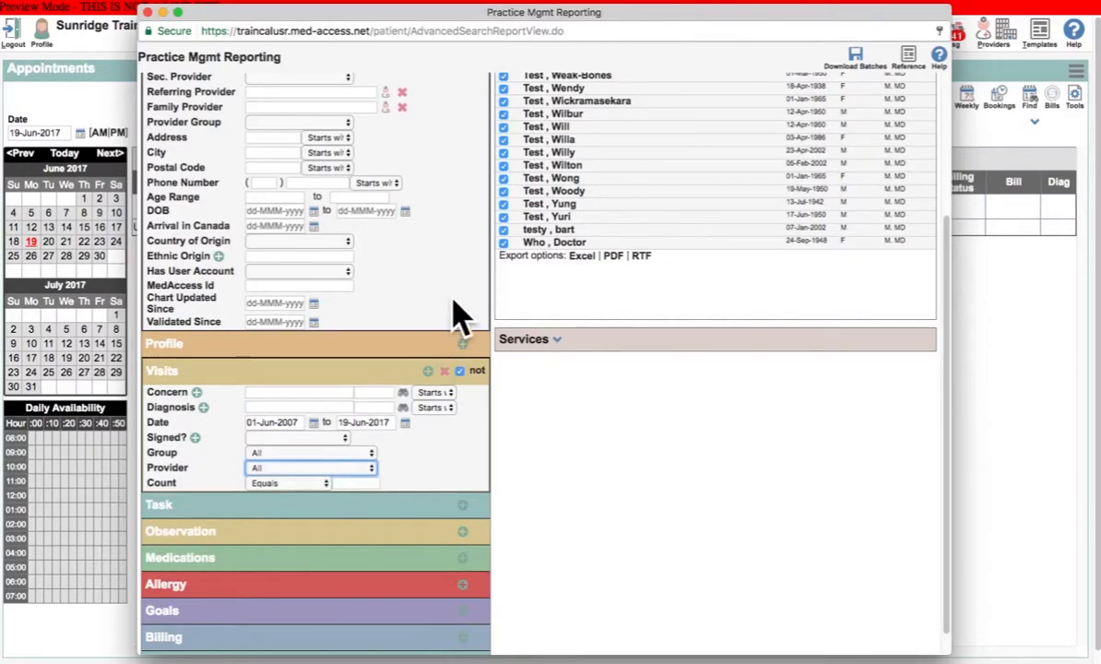
Rerun the patient search with the negated Visits criterion covering all providers.
scroll(872, 344, up, 5)
drag(947, 120, 947, 278)
scroll(955, 297, up, 5)
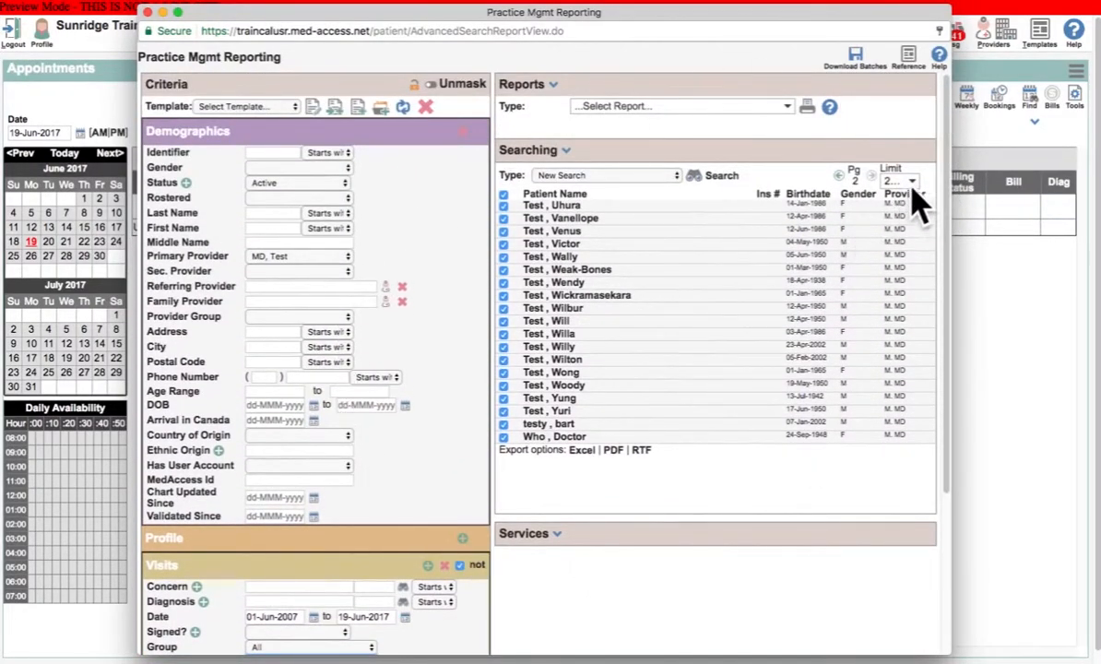
scroll(950, 231, down, 1)
drag(945, 213, 944, 263)
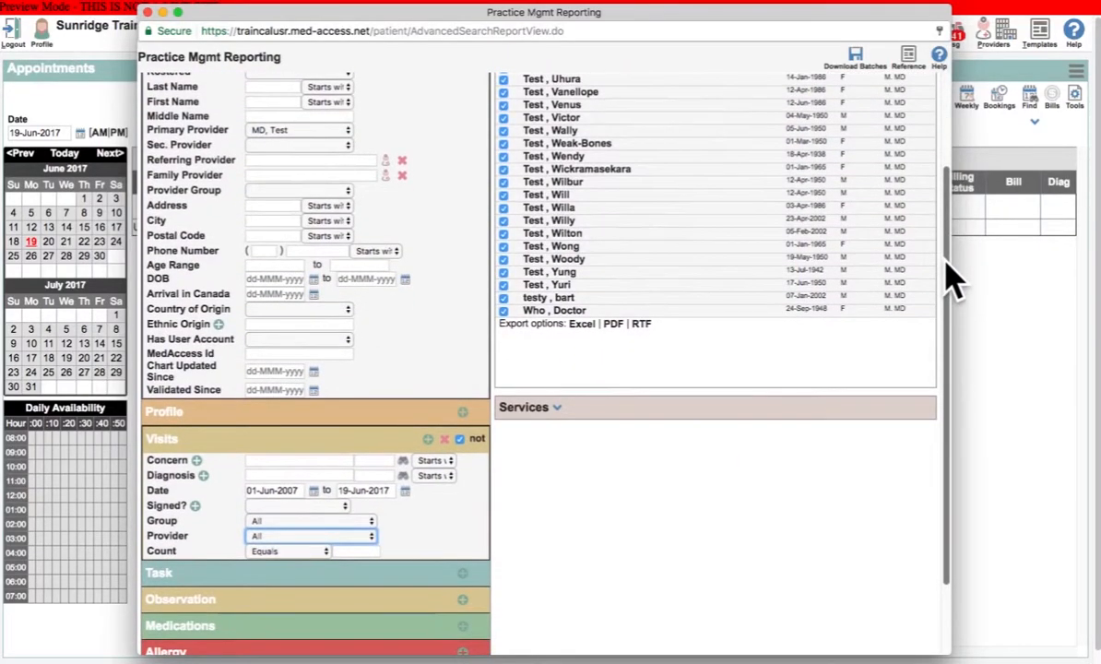
scroll(922, 240, up, 5)
click(724, 180)
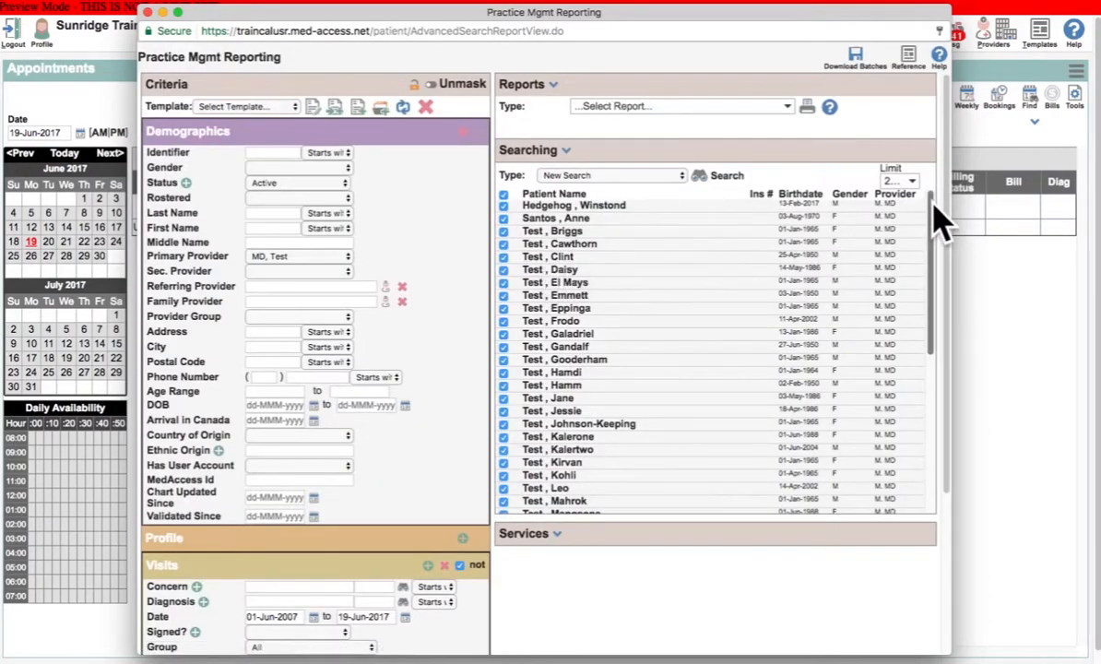
Check the result limit and review the new patient list against the Visits criteria.
click(900, 181)
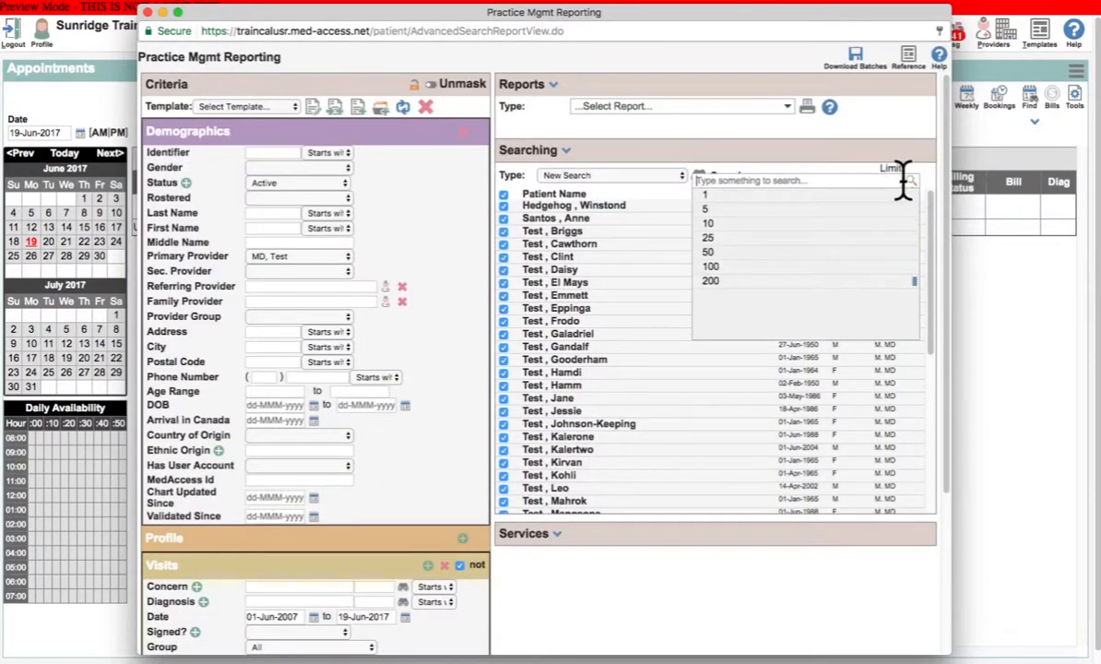
click(823, 168)
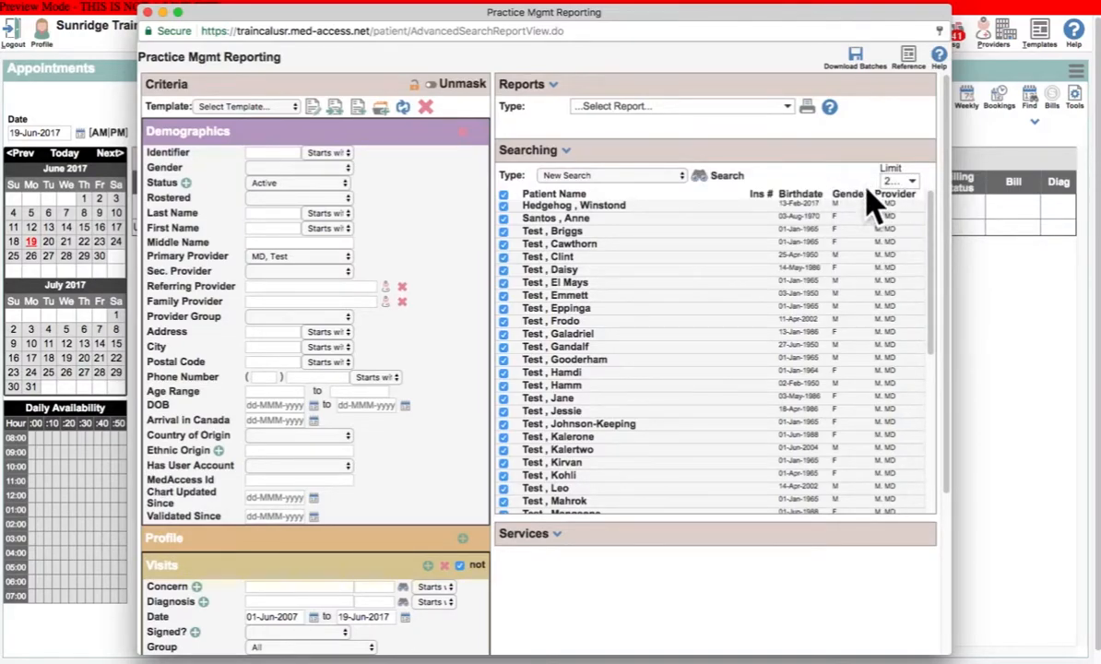
drag(930, 198, 942, 275)
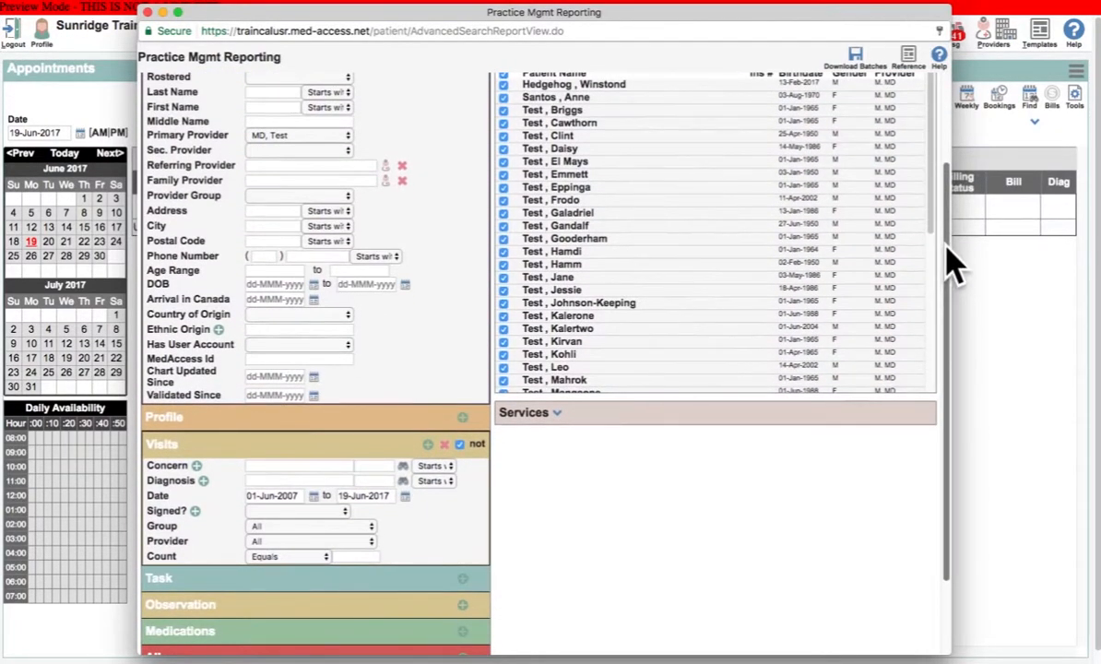
drag(956, 267, 941, 98)
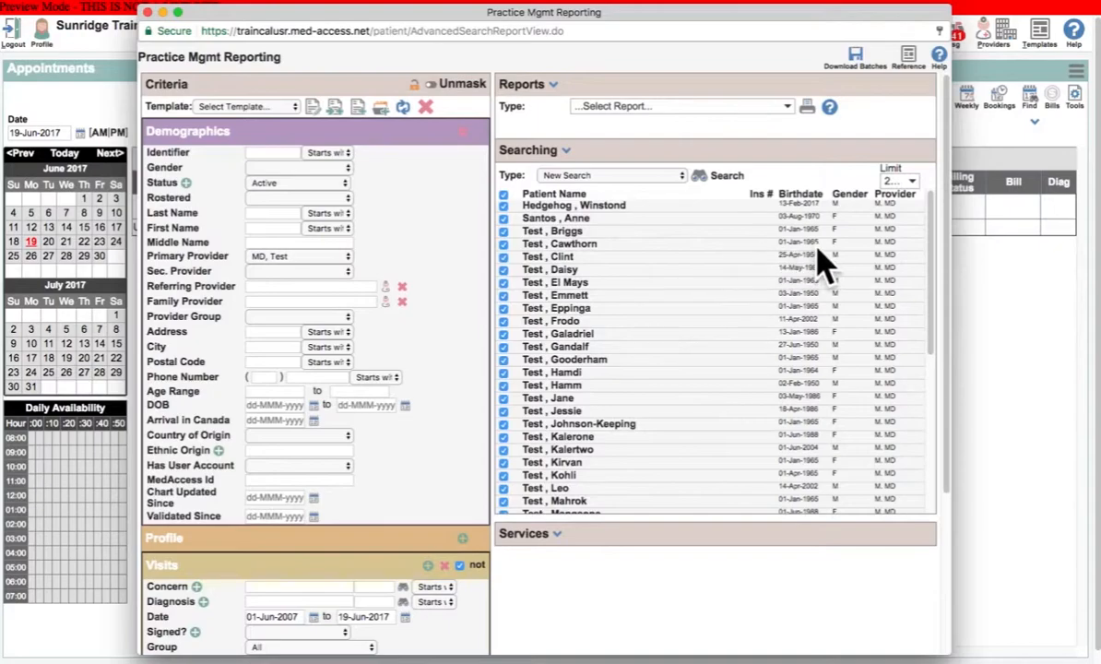
Add an Appointment section to the search criteria and negate it with the not option.
drag(950, 219, 949, 391)
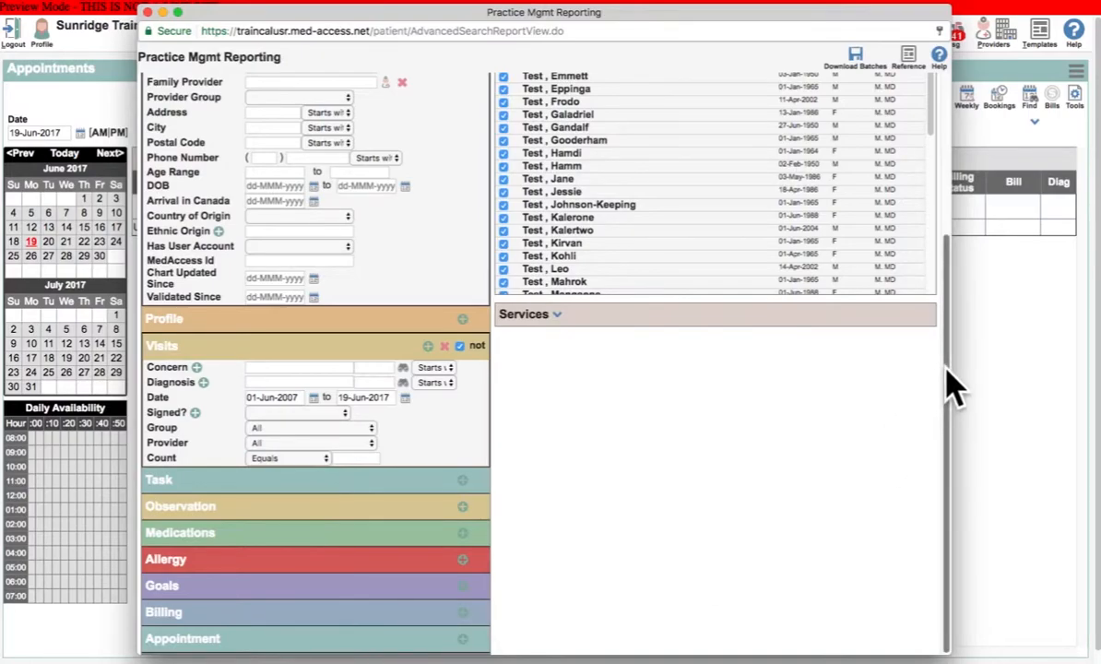
drag(945, 351, 1081, 233)
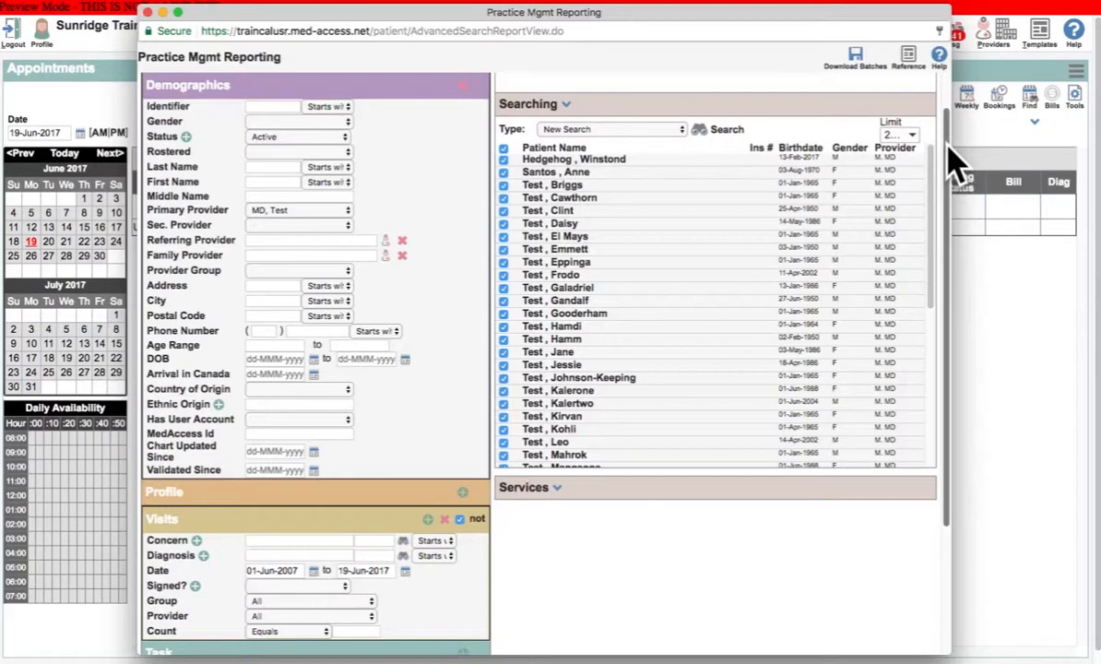
drag(953, 162, 953, 356)
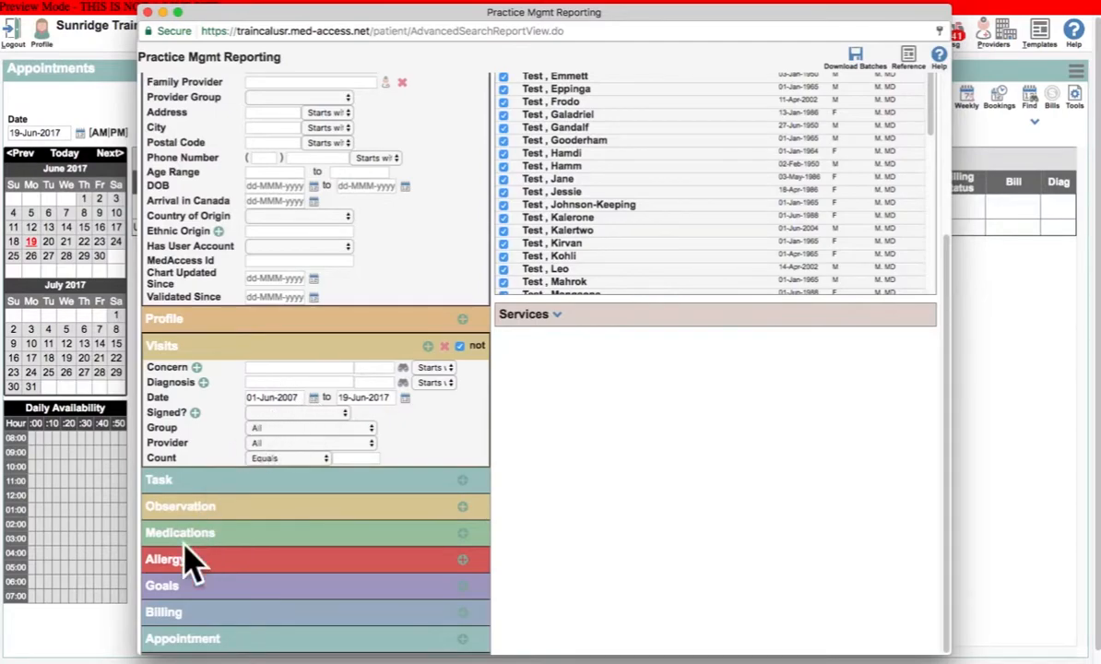
click(463, 639)
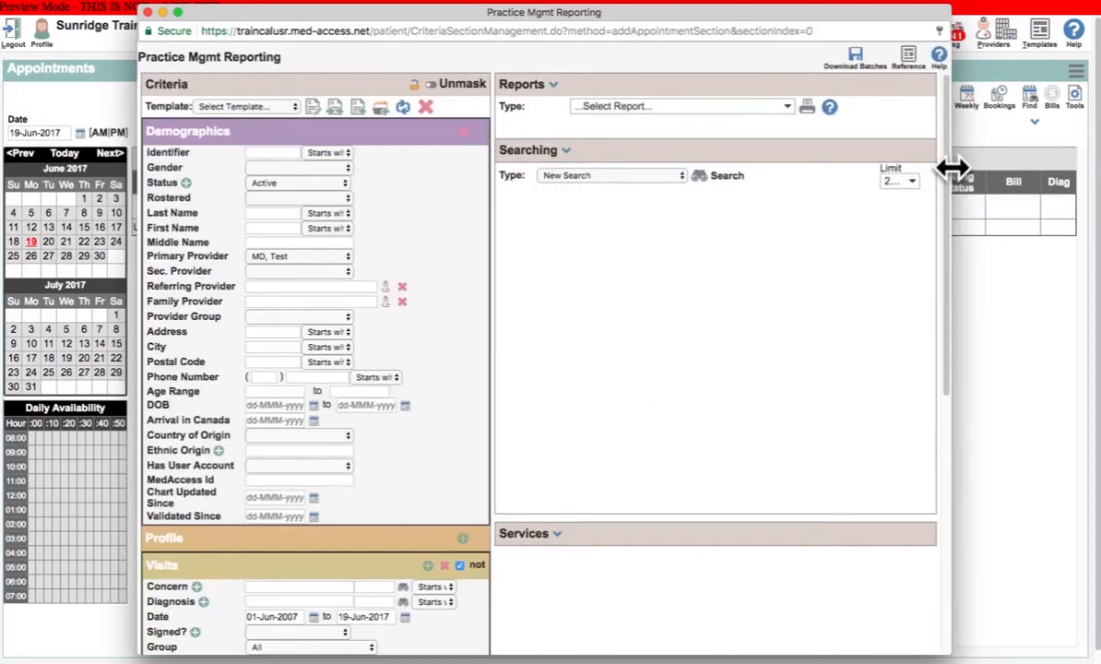
drag(946, 167, 942, 434)
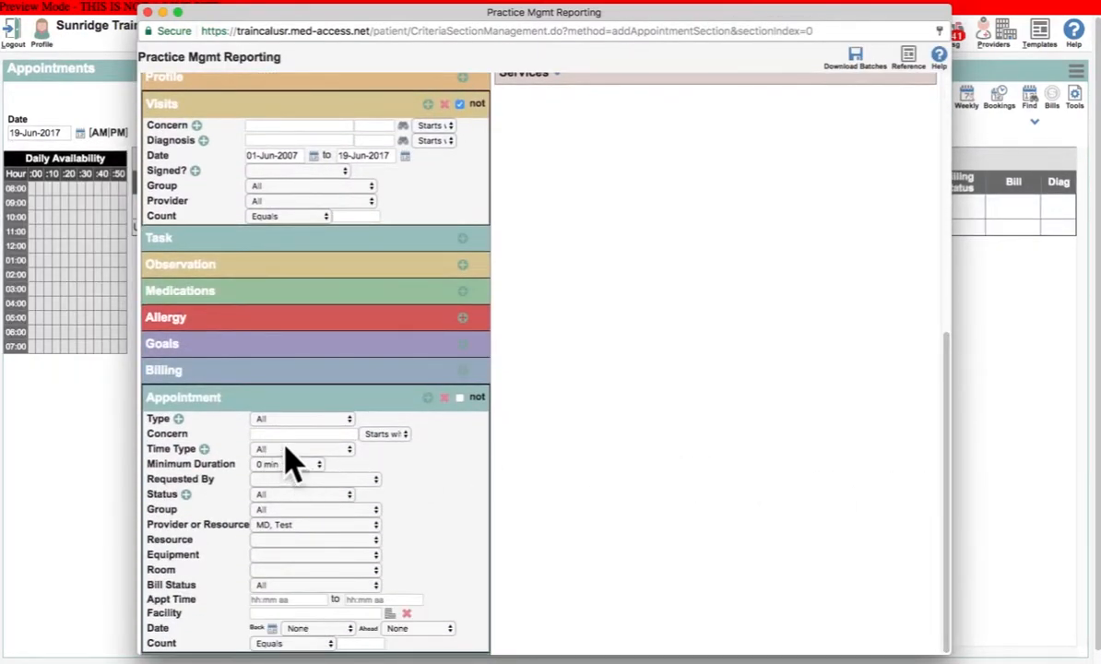
click(459, 398)
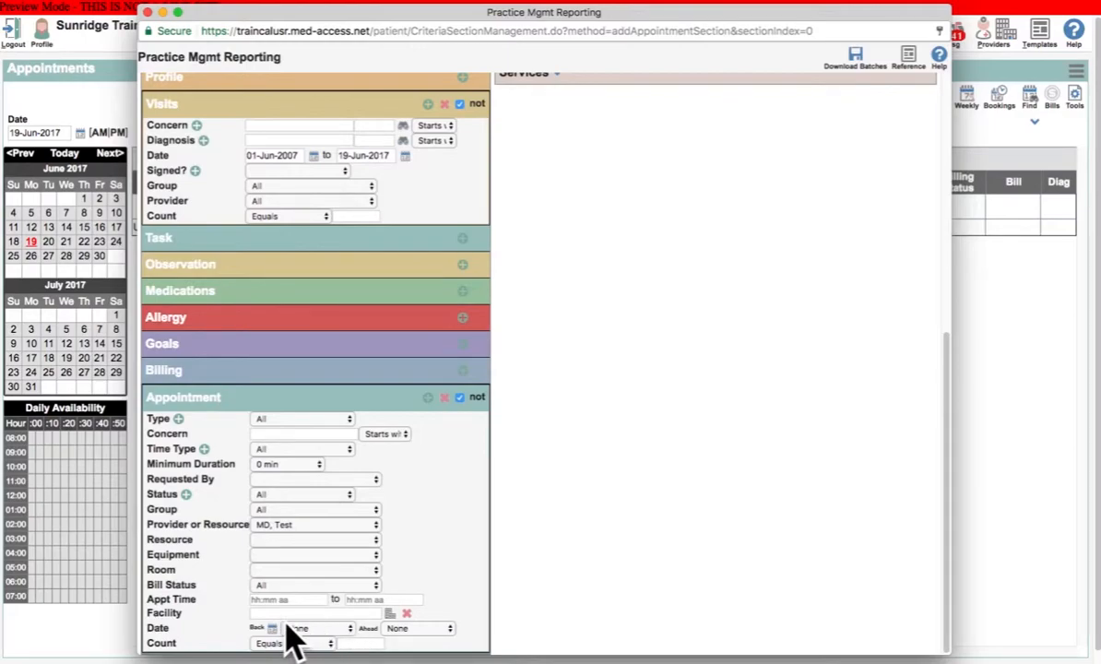
Set the negated Appointment criterion to look 6 months ahead with Provider or Resource set to All.
click(450, 629)
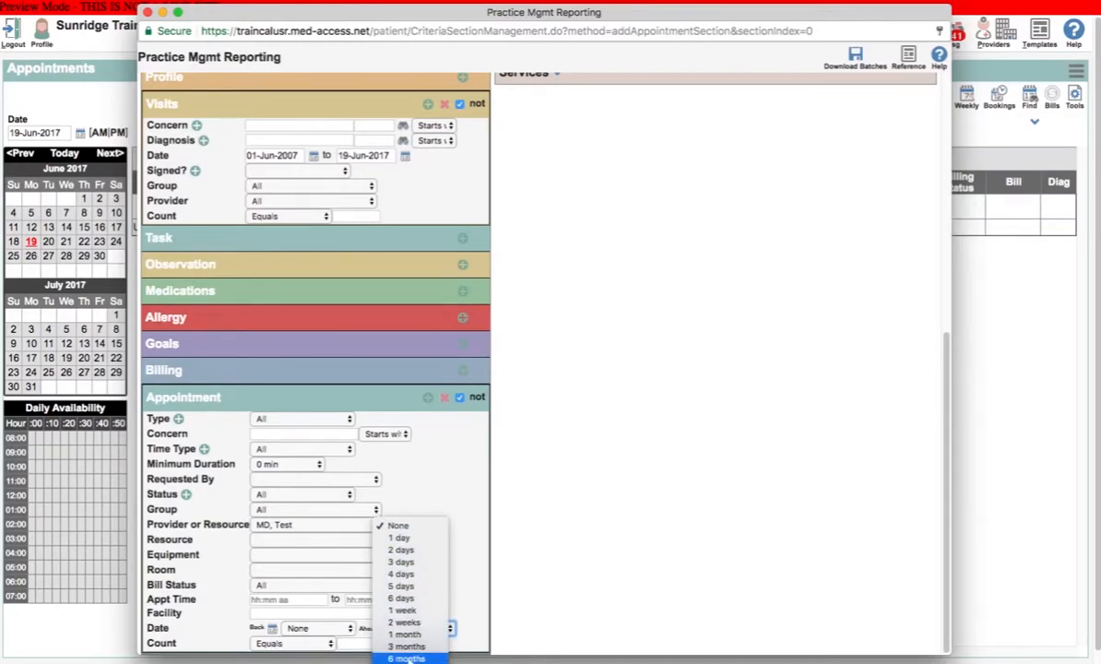
click(407, 659)
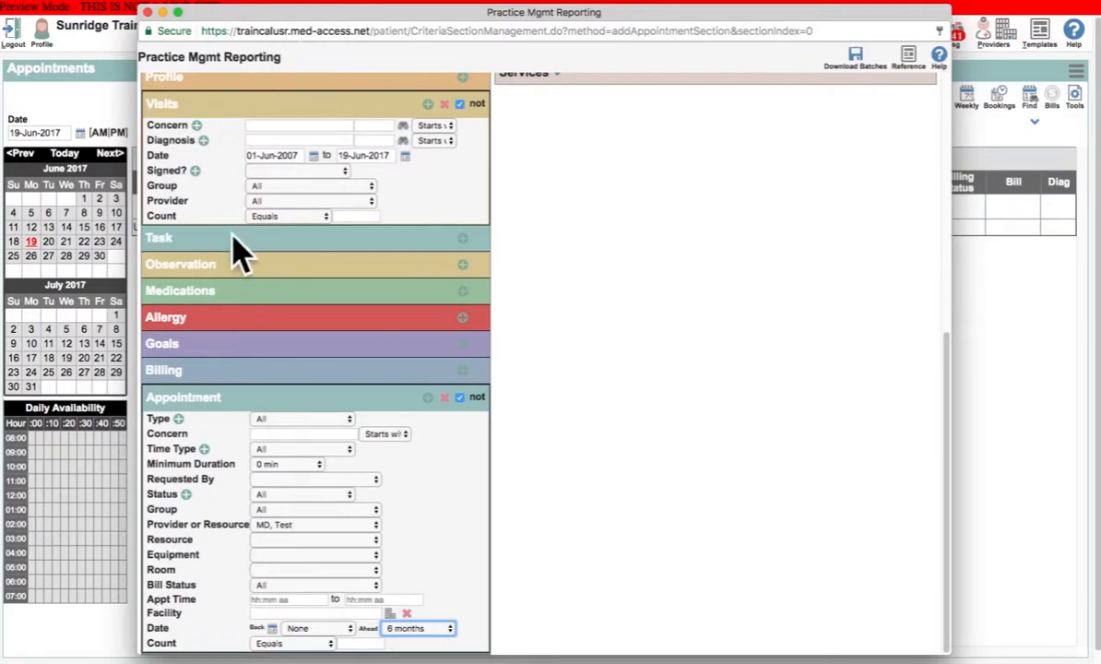
click(313, 530)
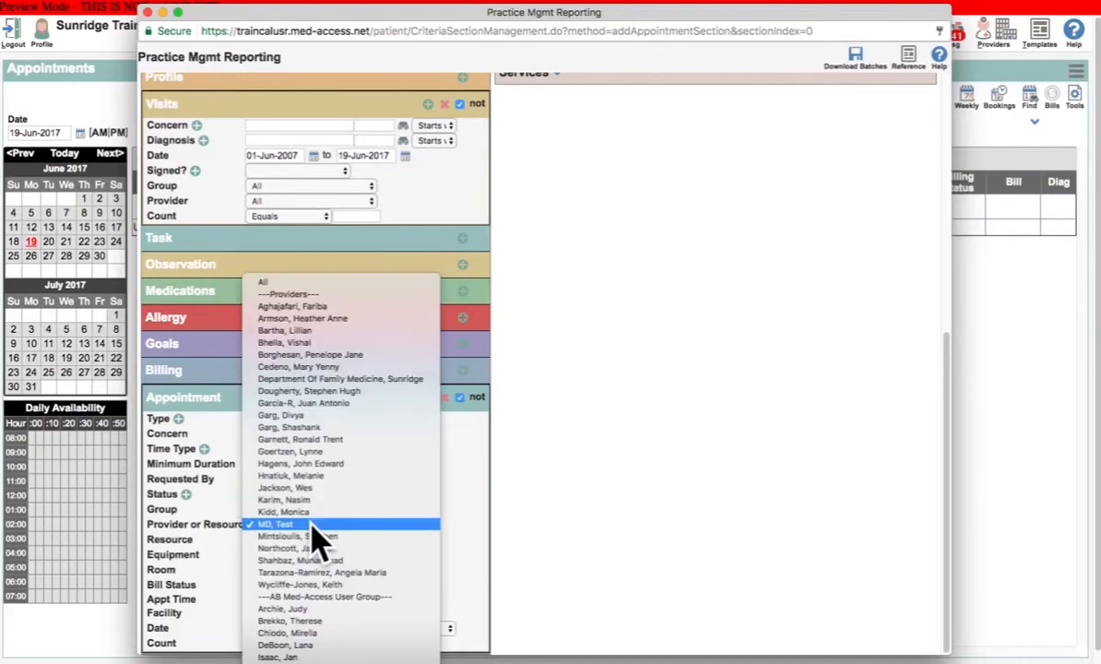
click(276, 284)
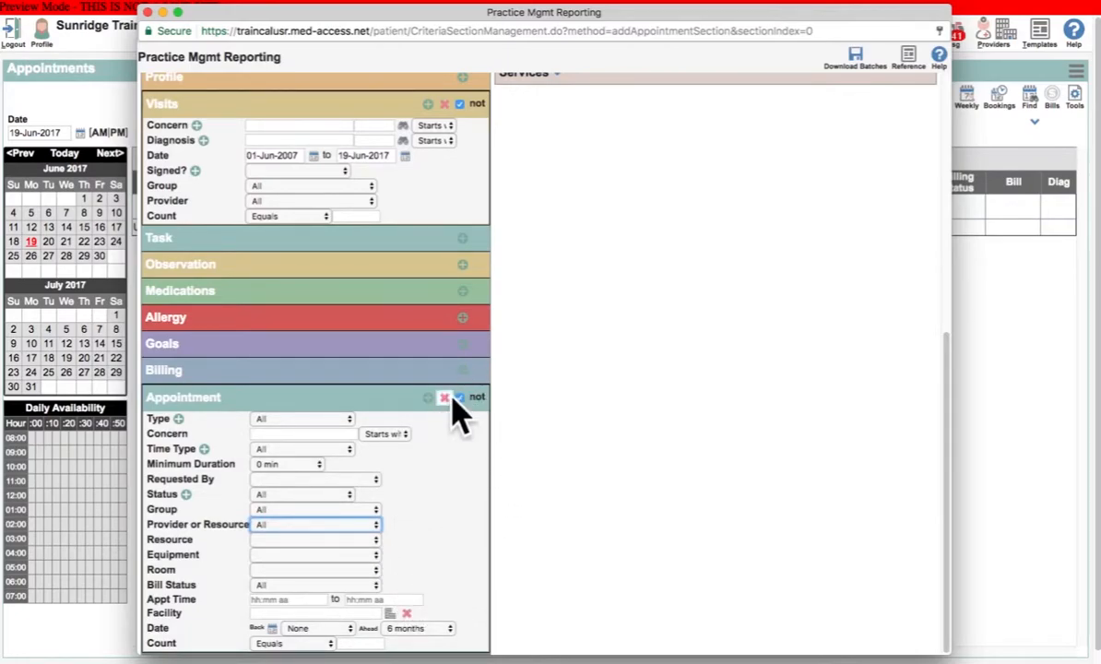
Review the Visits and Appointment criteria and rerun the patient search with both negated sections.
drag(947, 460, 880, 136)
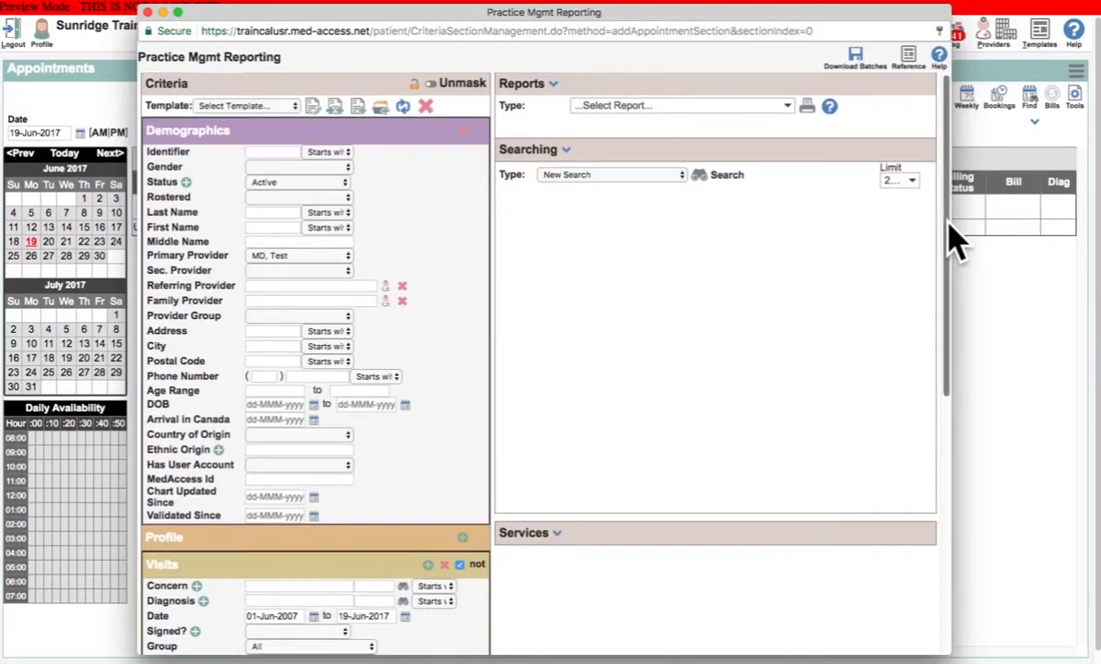
scroll(890, 233, down, 5)
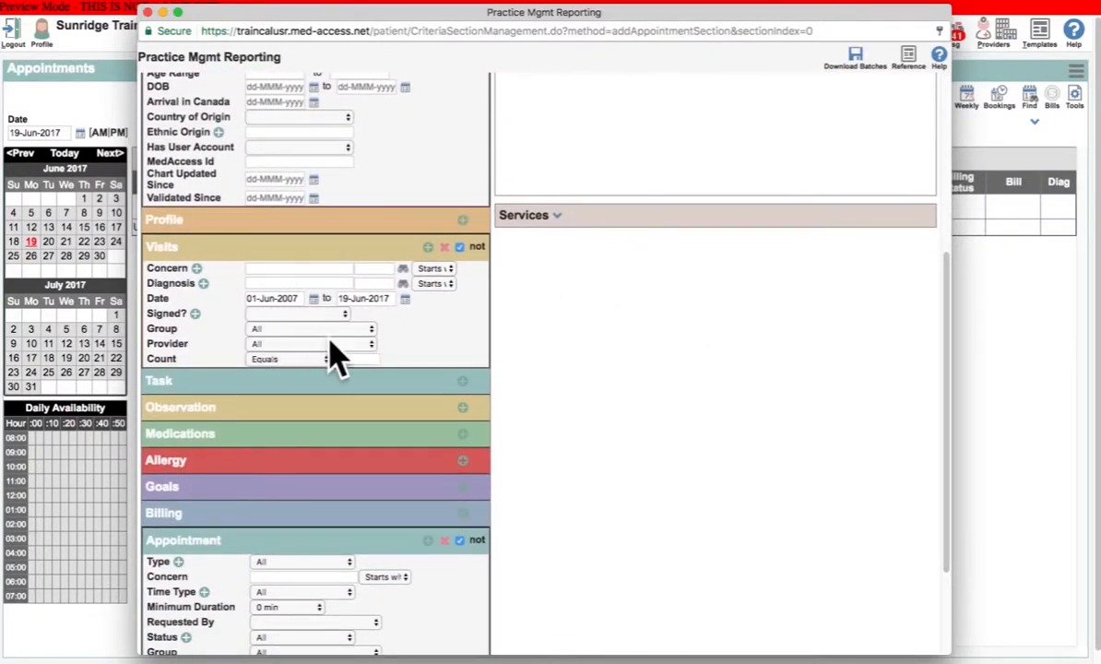
scroll(950, 387, down, 2)
scroll(955, 397, down, 2)
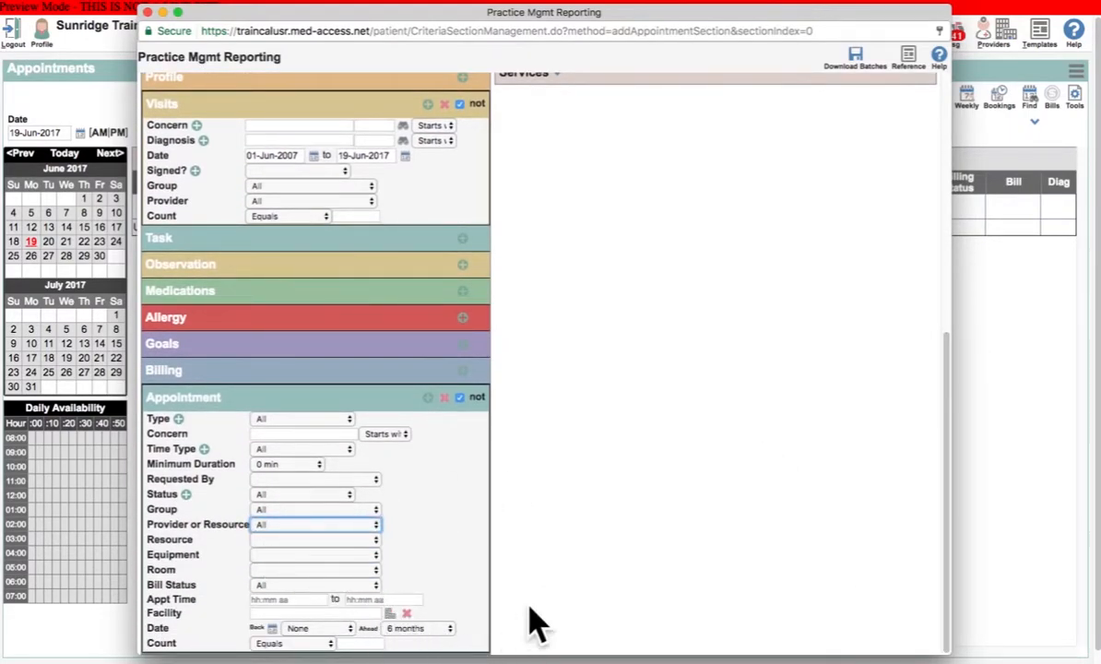
drag(954, 457, 961, 152)
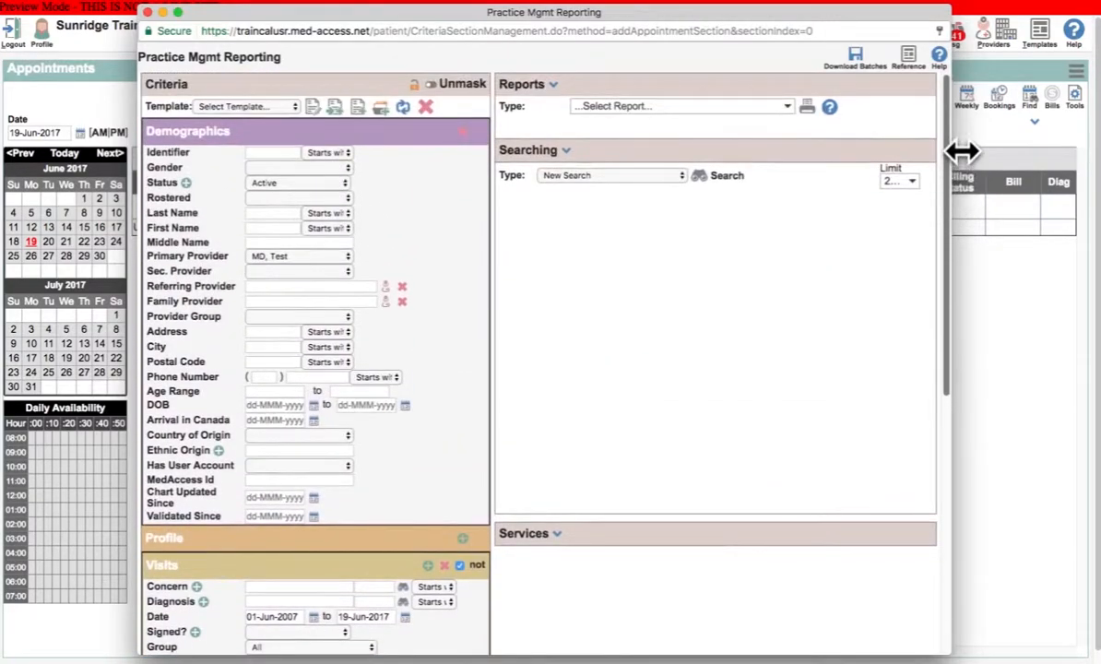
click(720, 177)
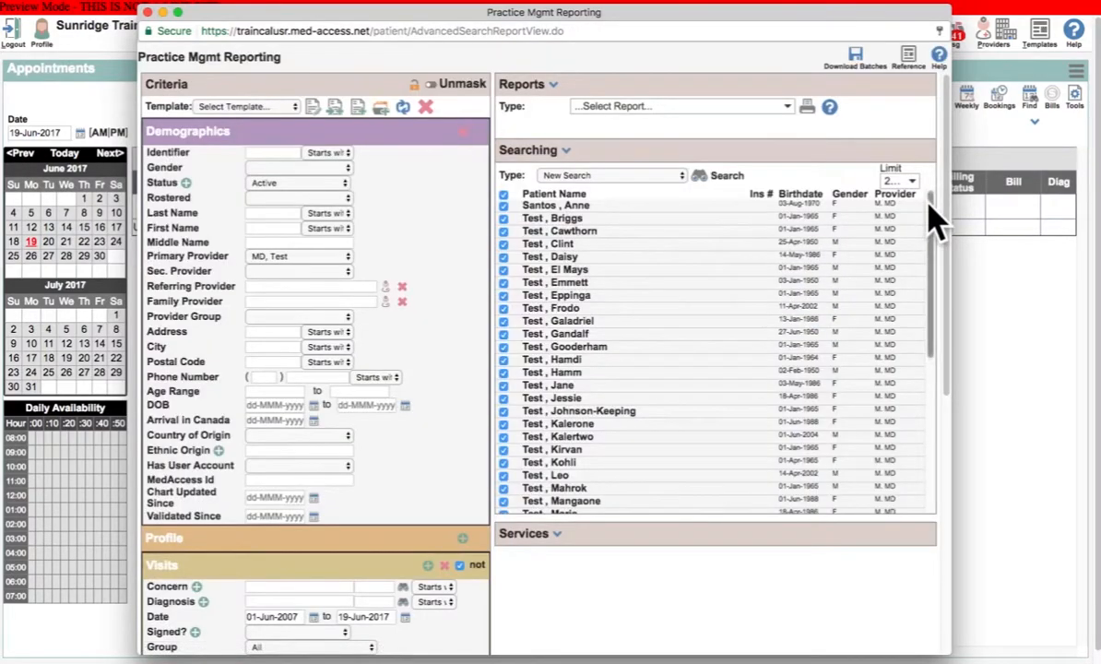
drag(931, 212, 936, 259)
Set up the Apply Demographics service for the found patients with the status Inactive.
click(558, 536)
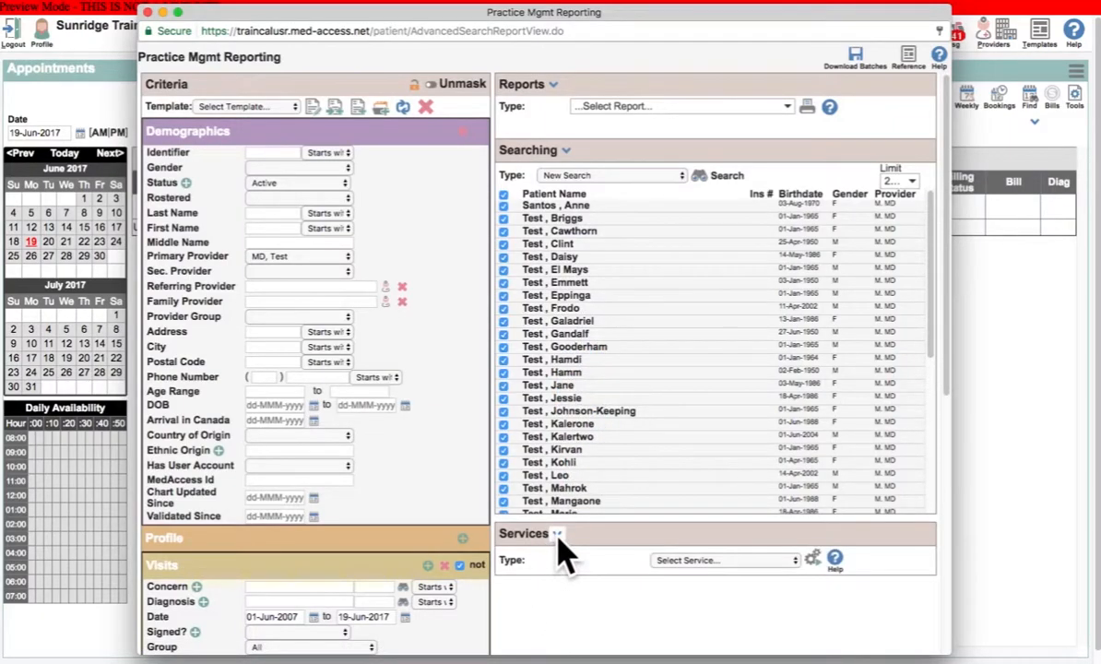
click(796, 560)
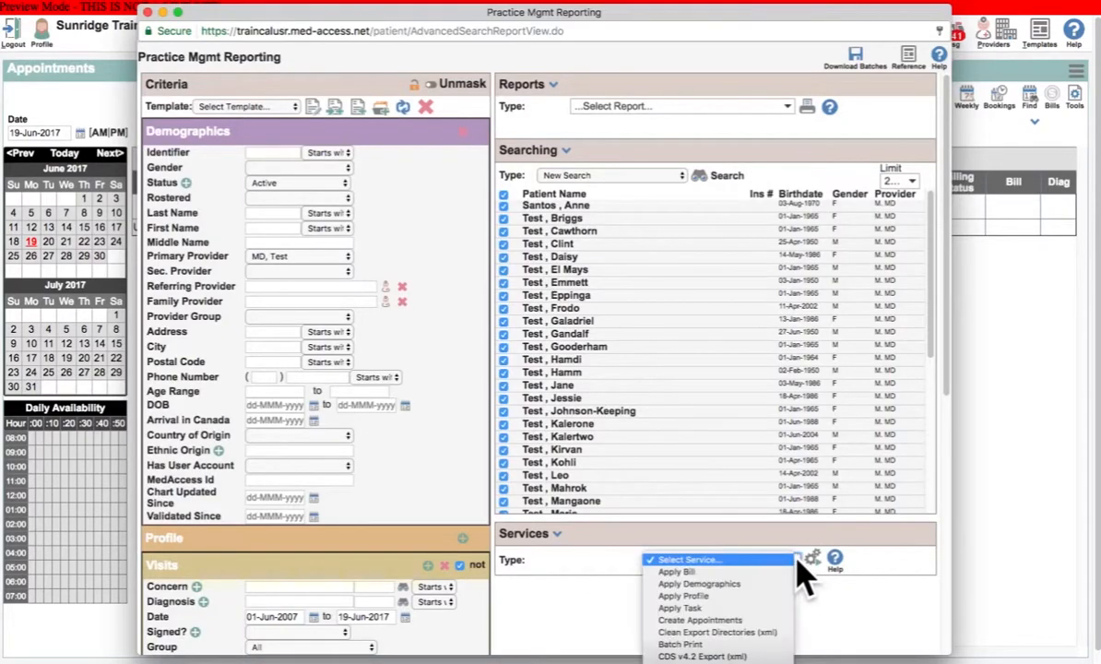
click(731, 585)
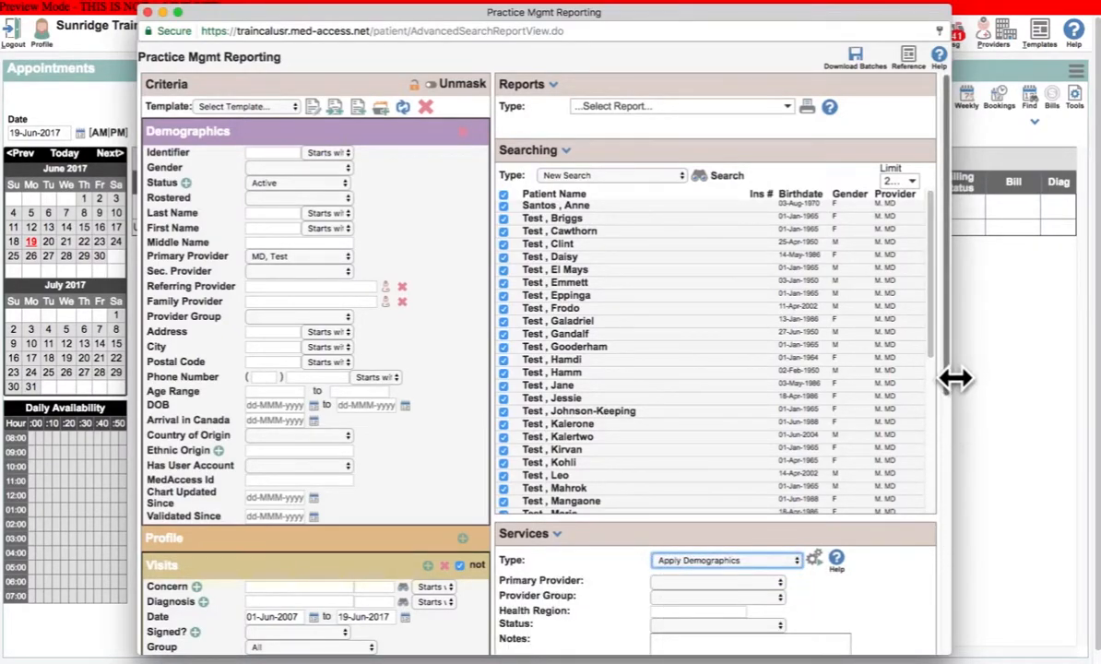
scroll(890, 418, down, 5)
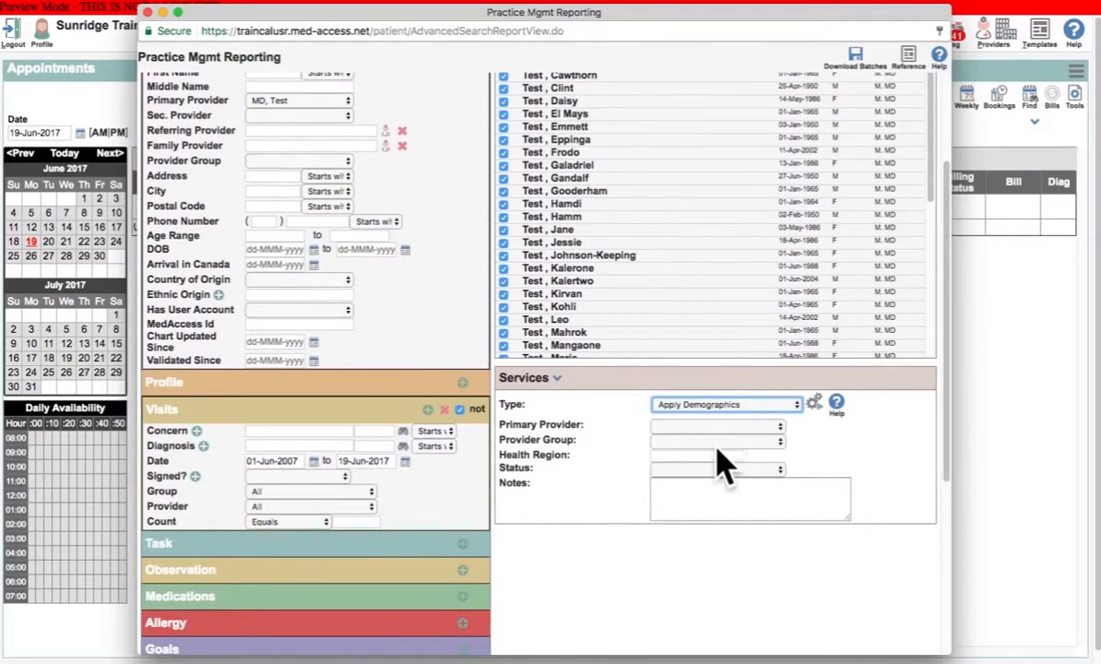
click(781, 472)
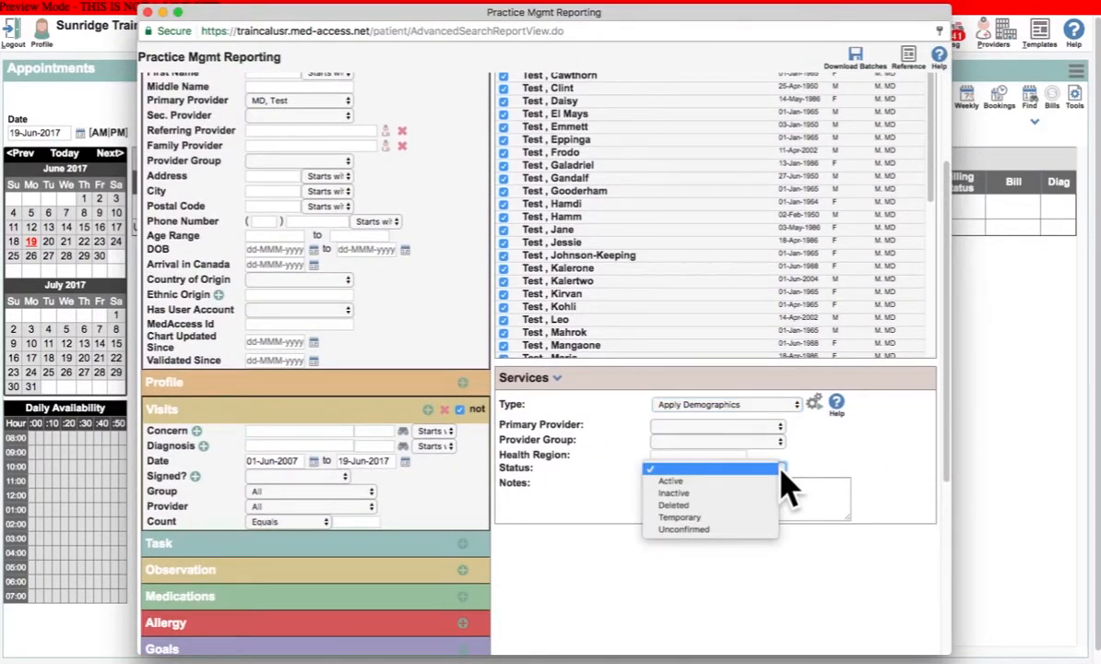
click(689, 498)
scroll(913, 410, up, 2)
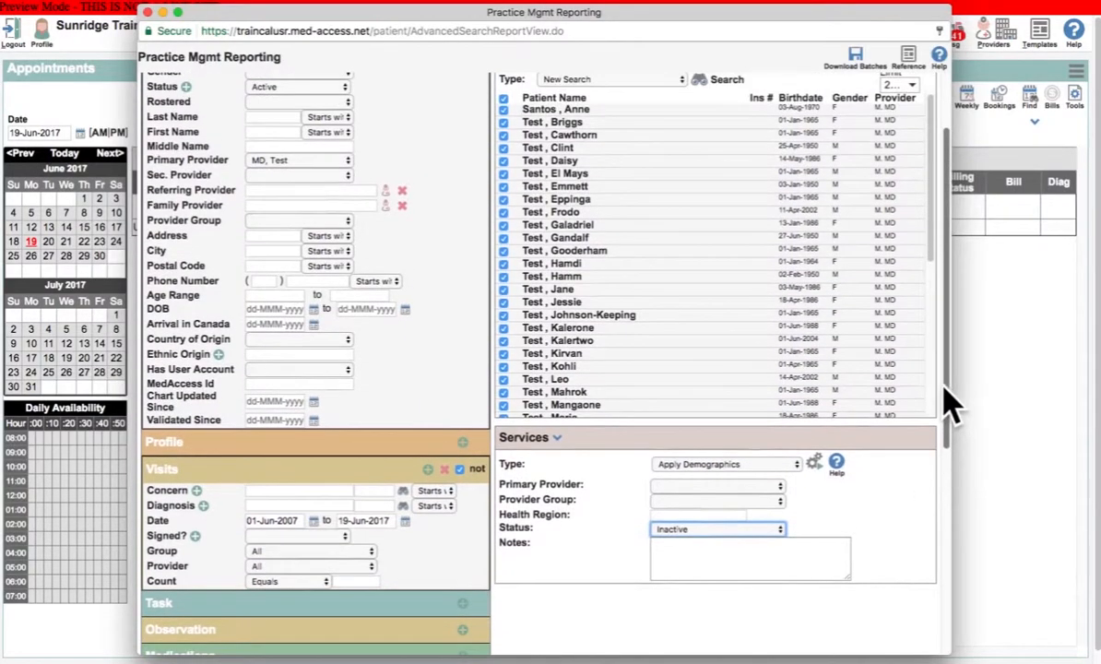
click(814, 461)
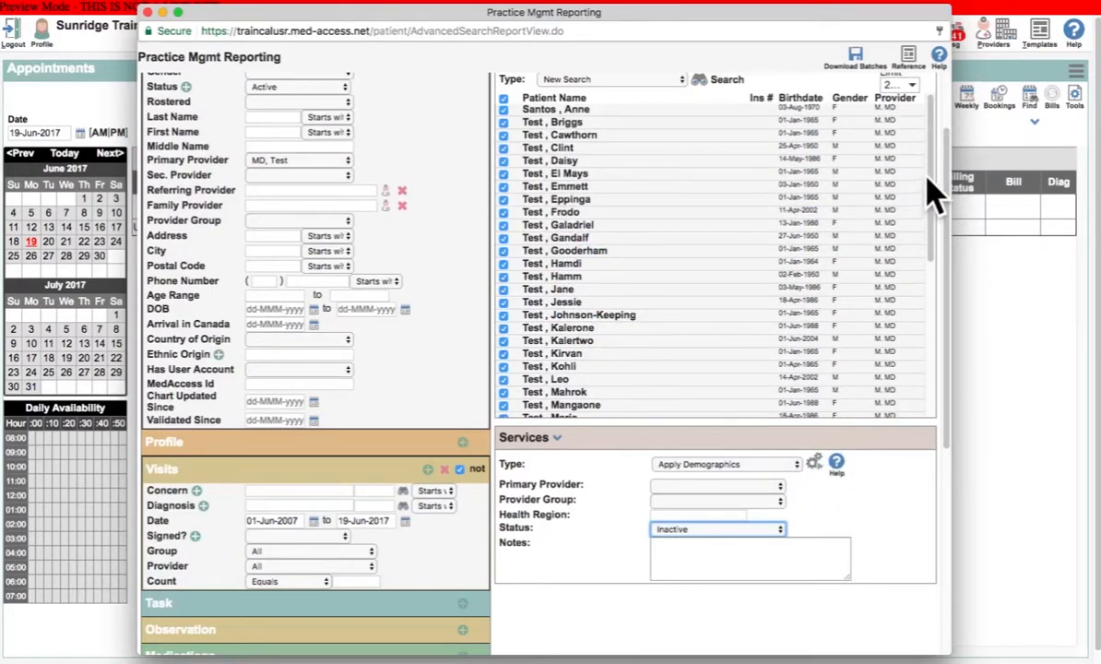
scroll(953, 185, up, 2)
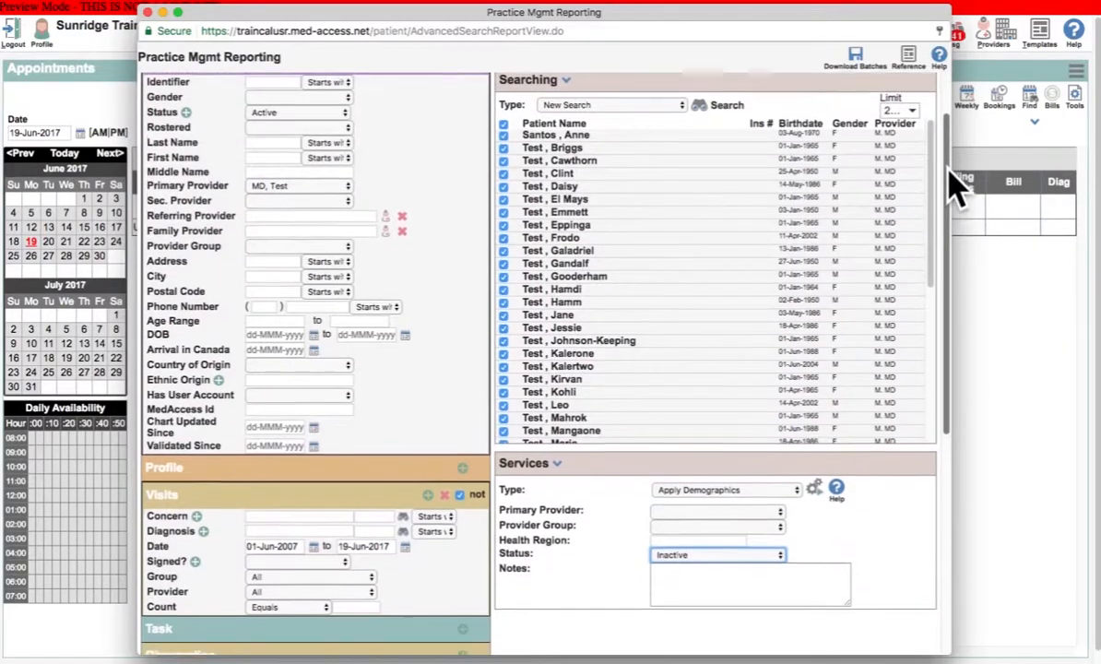
scroll(954, 184, down, 2)
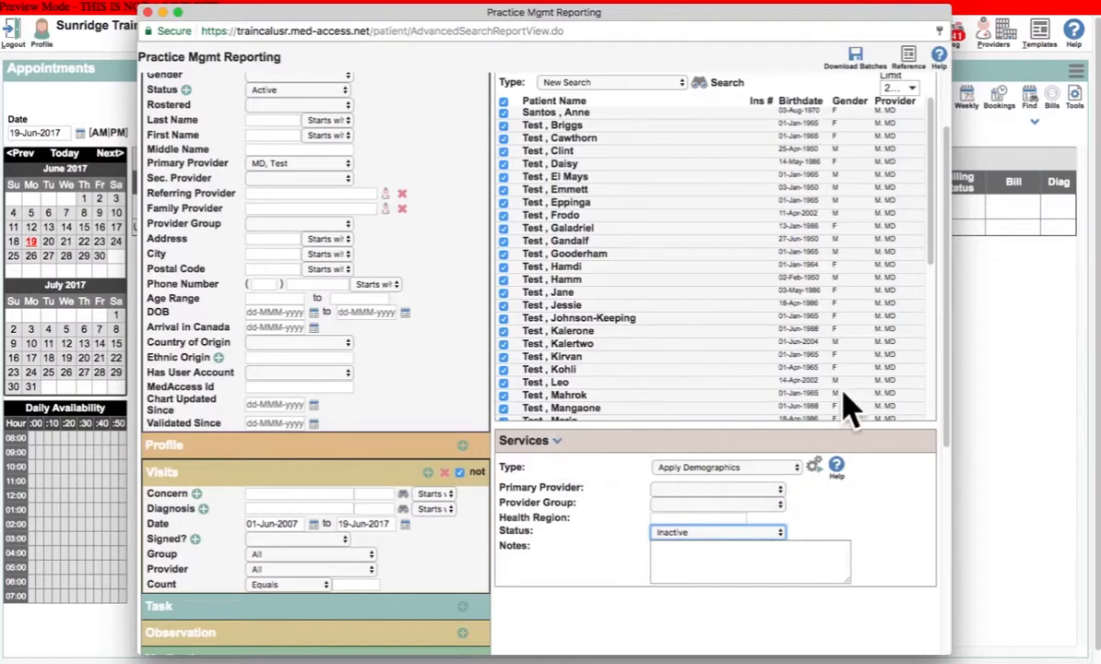
Choose the Patients List report type for the found patients.
scroll(954, 327, up, 3)
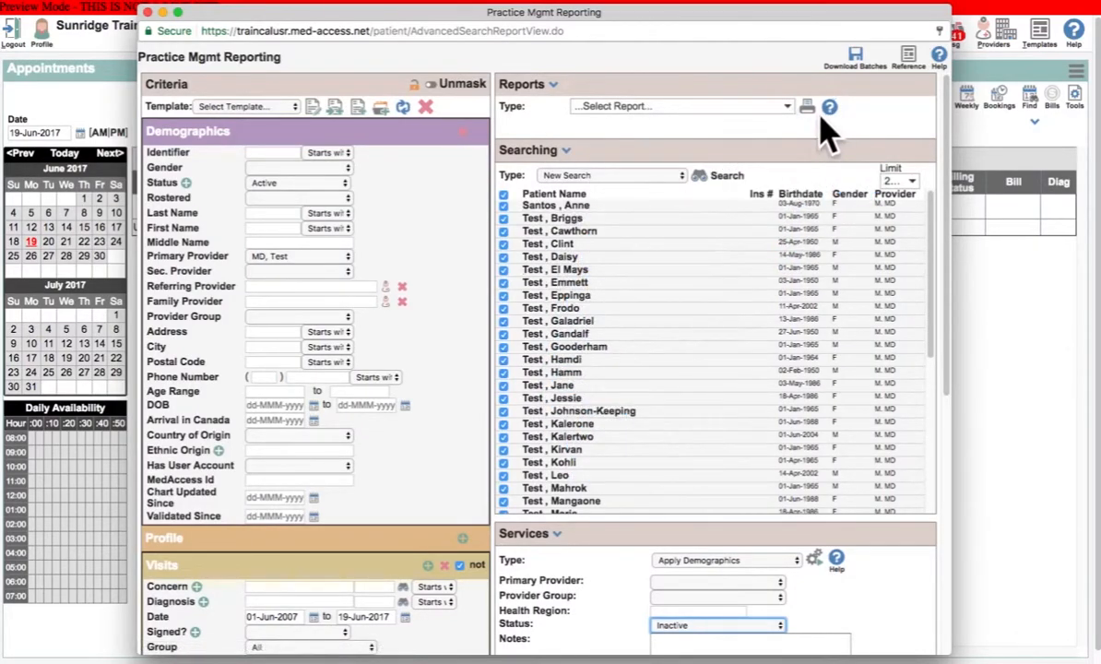
click(787, 106)
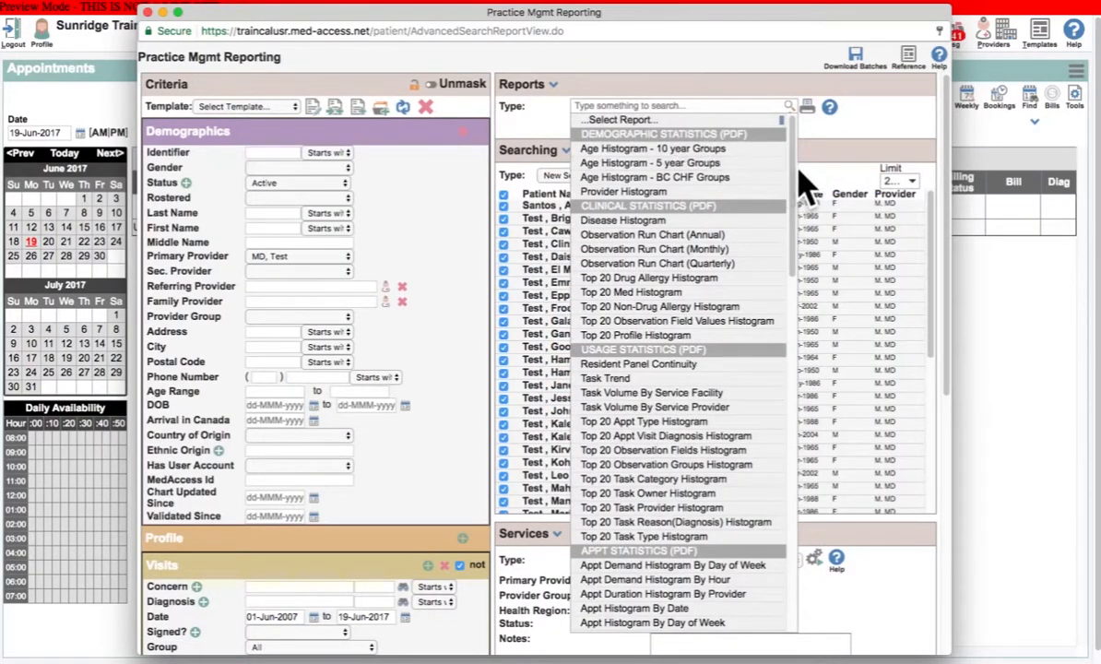
scroll(793, 211, down, 3)
scroll(793, 211, down, 15)
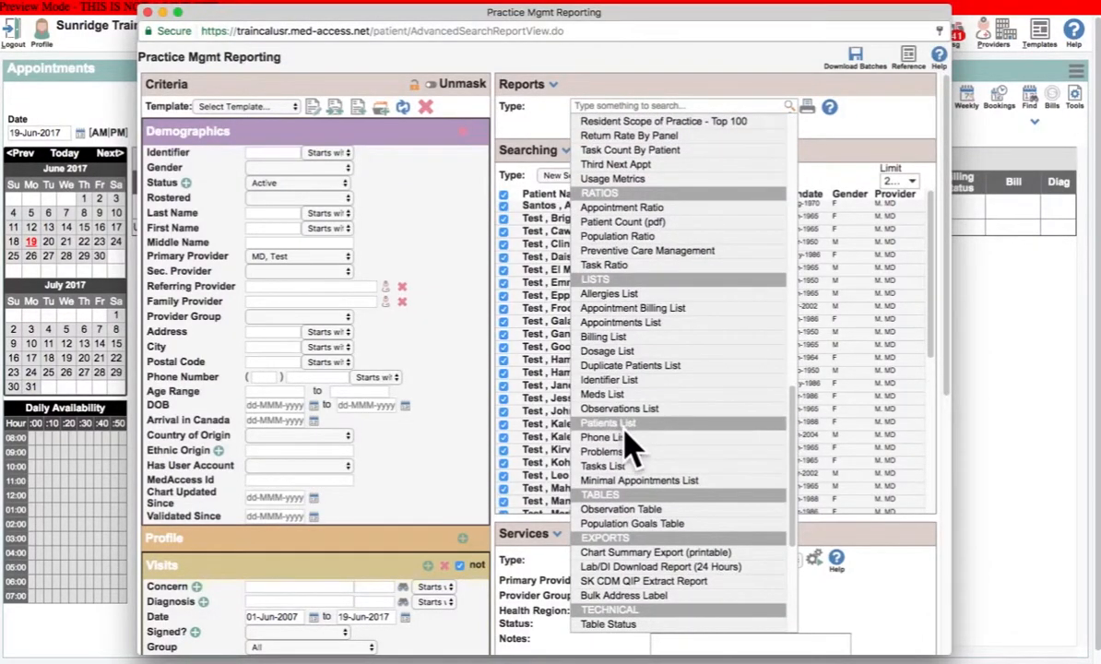
click(616, 424)
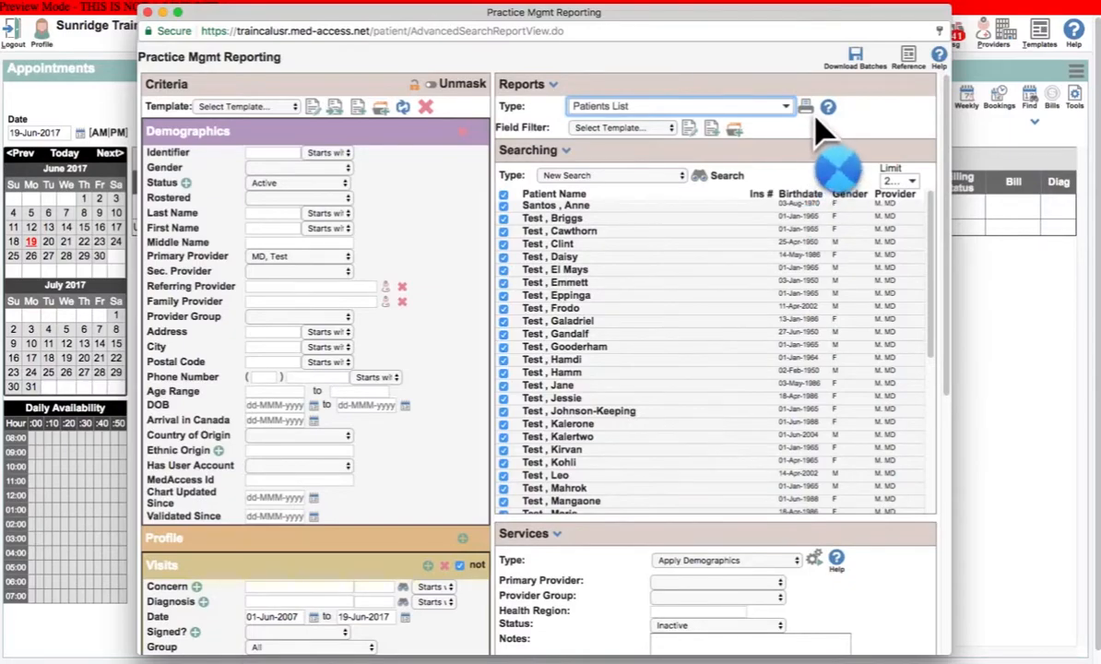